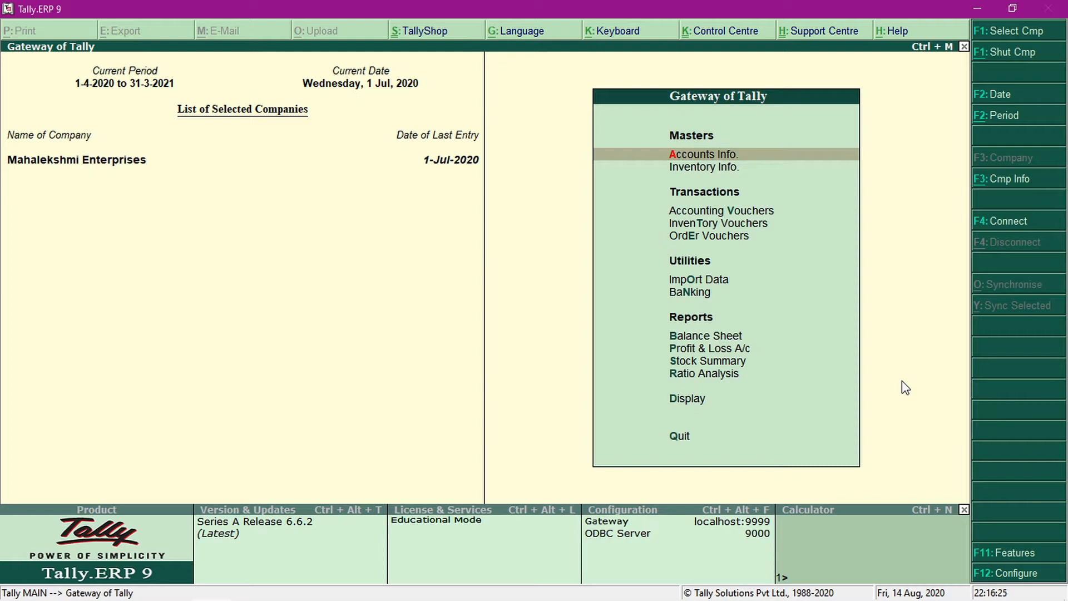
Open the Statements of Inventory reports from the Display options.
key(Down)
key(Down)
key(Down)
key(Down)
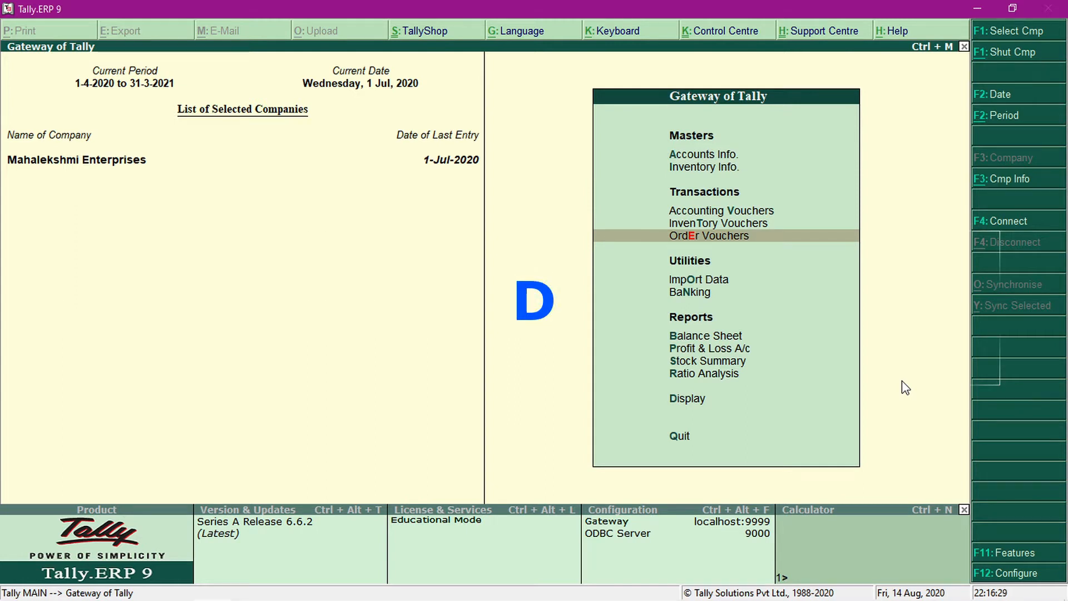
key(Down)
key(Down)
key(d)
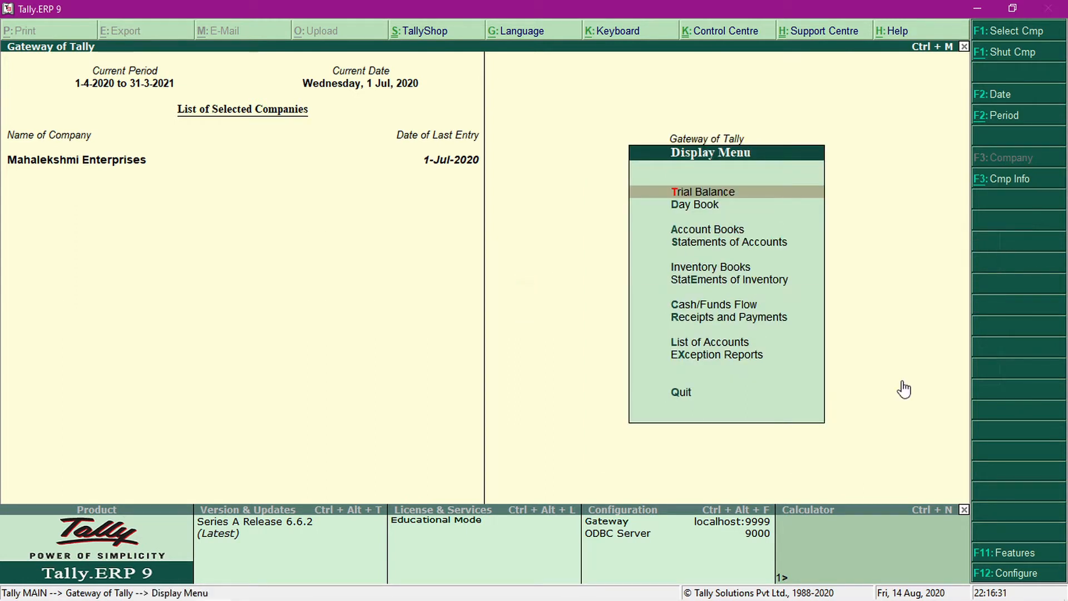
key(Down)
key(Down)
key(Down)
key(Down)
key(Down)
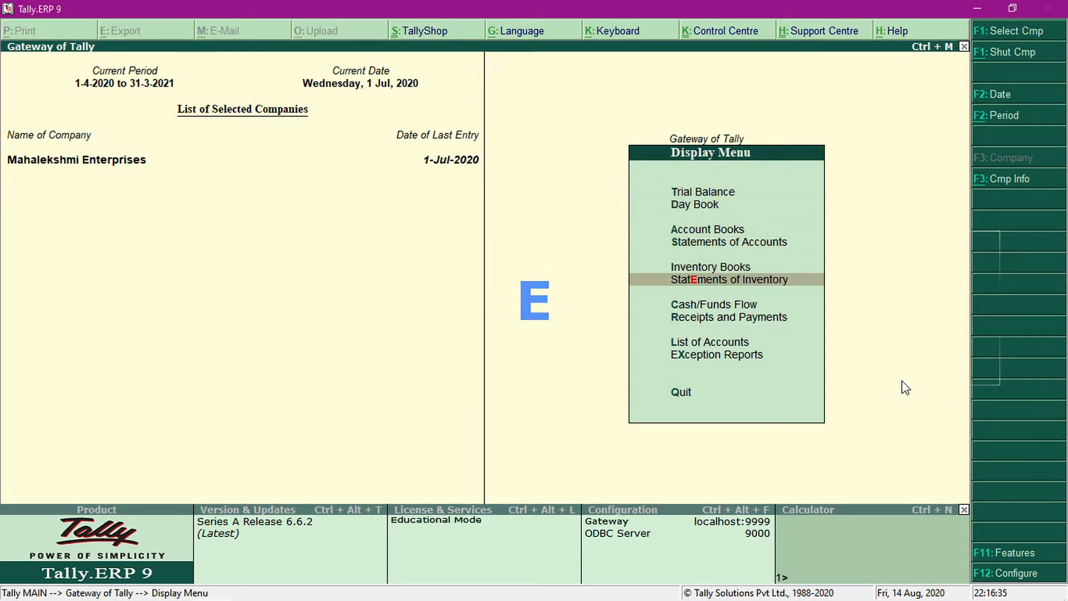
key(e)
Open the Purchase Bills Pending report and expand the details of the LCD 50 inch TV entry under tracking number T.3.
key(Down)
key(Down)
key(Down)
key(Down)
key(Down)
key(Down)
key(Down)
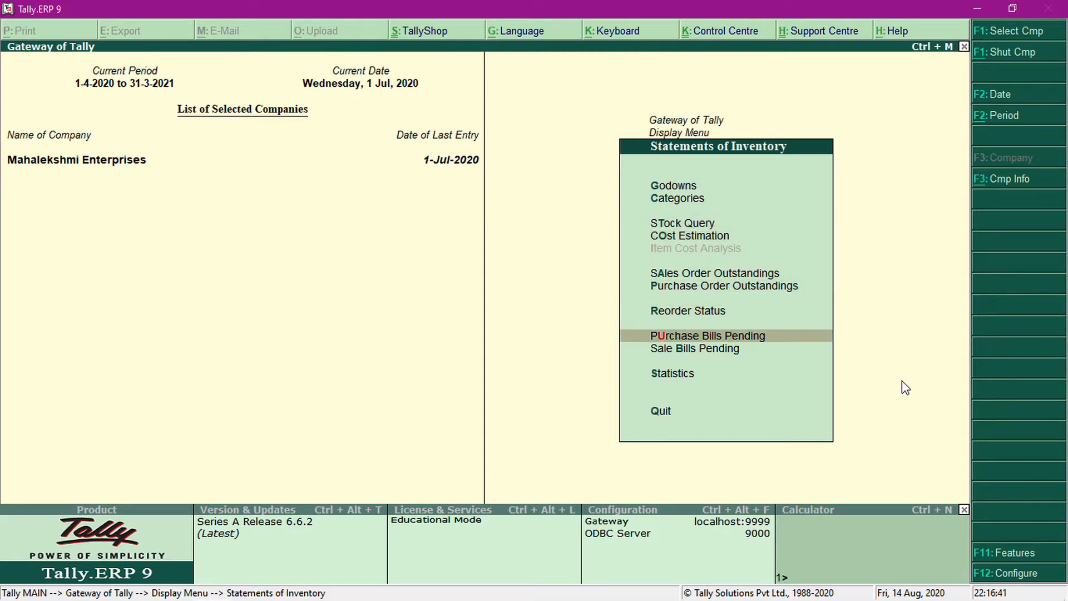
key(u)
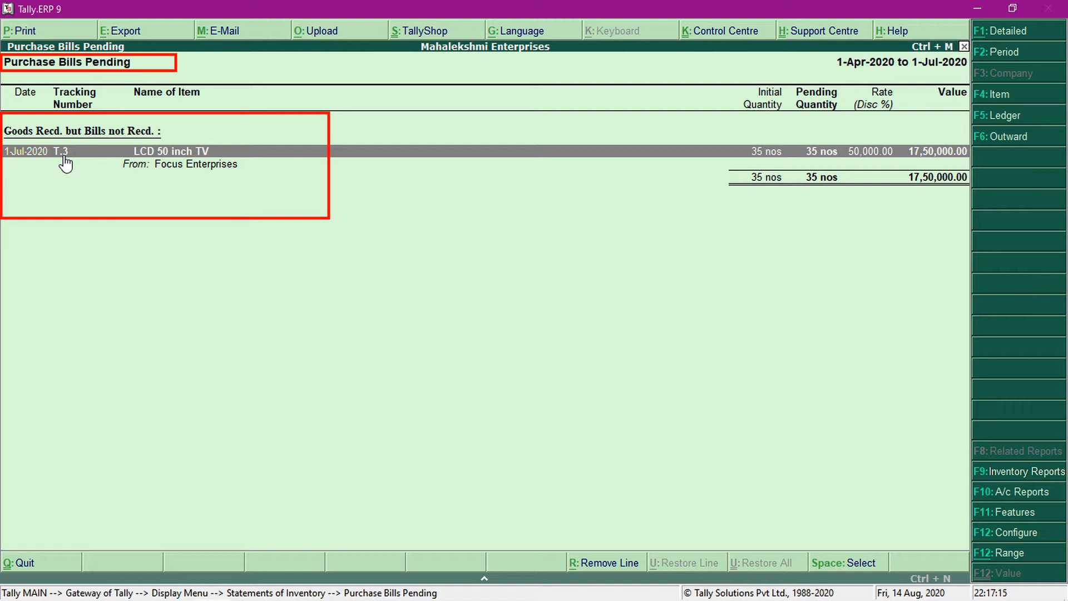
key(shift+Return)
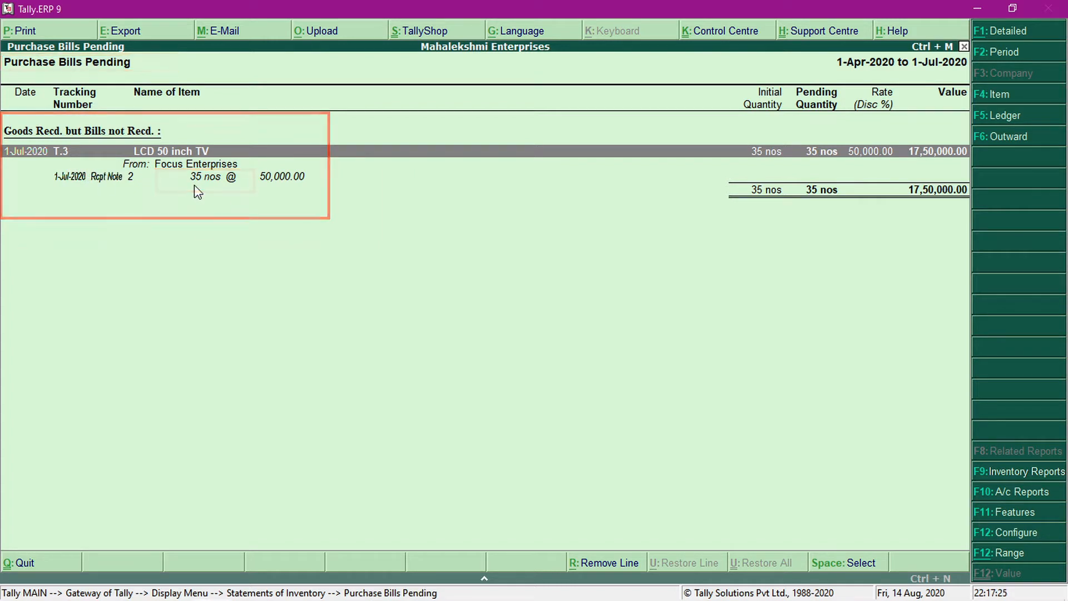
Examine the Sales Bills Pending report for goods delivered but not billed, and return to the Gateway of Tally.
key(Escape)
key(b)
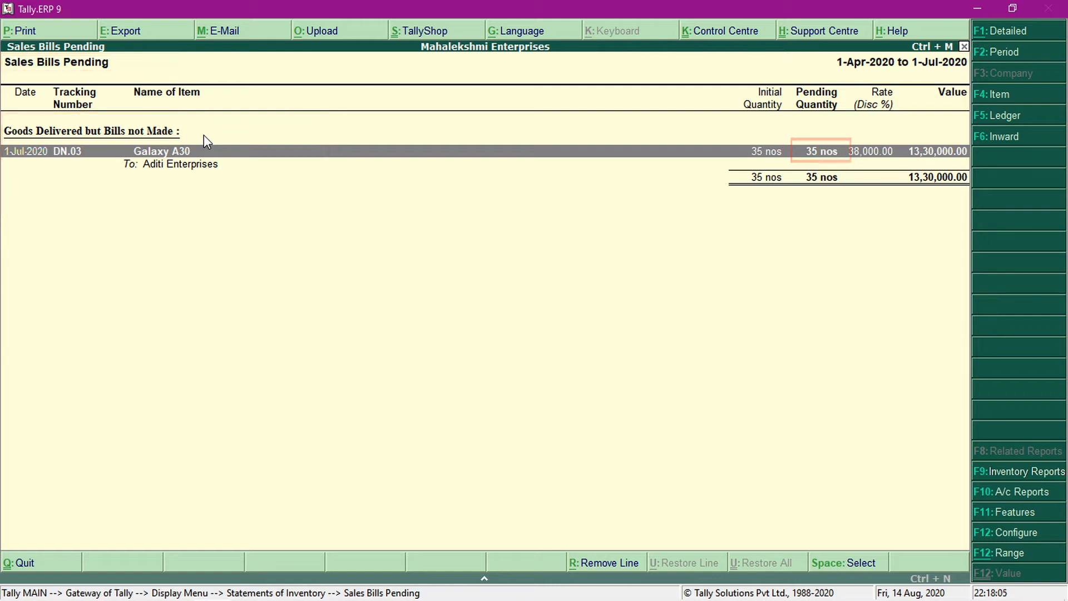
key(Escape)
key(Escape)
key(Escape)
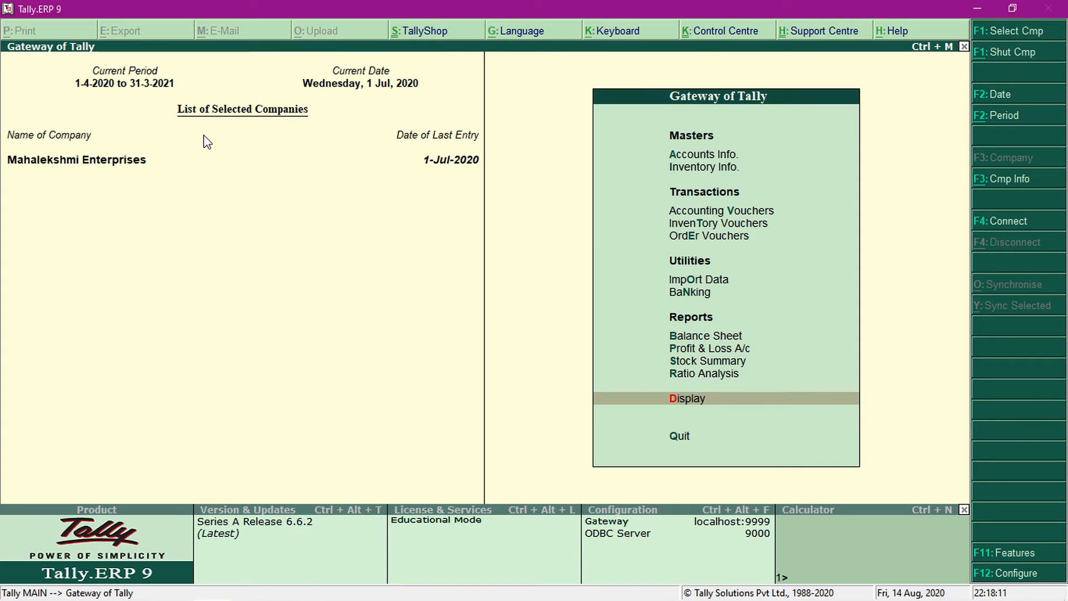
Open Inventory Vouchers for creating a new inventory voucher.
key(Up)
key(Up)
key(Up)
key(Up)
key(Up)
key(Up)
key(Up)
key(Up)
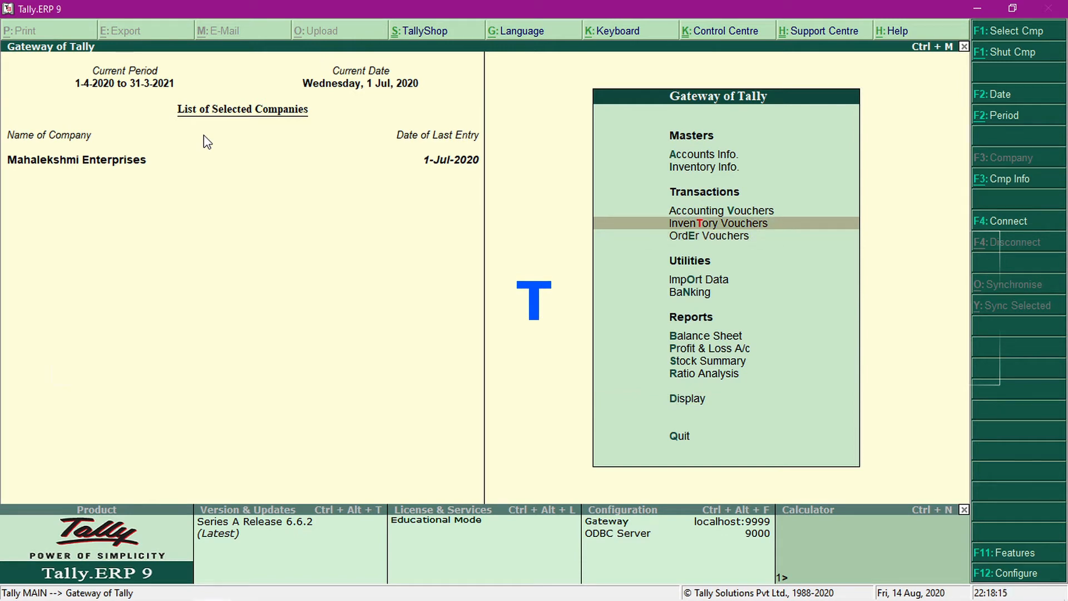
key(Return)
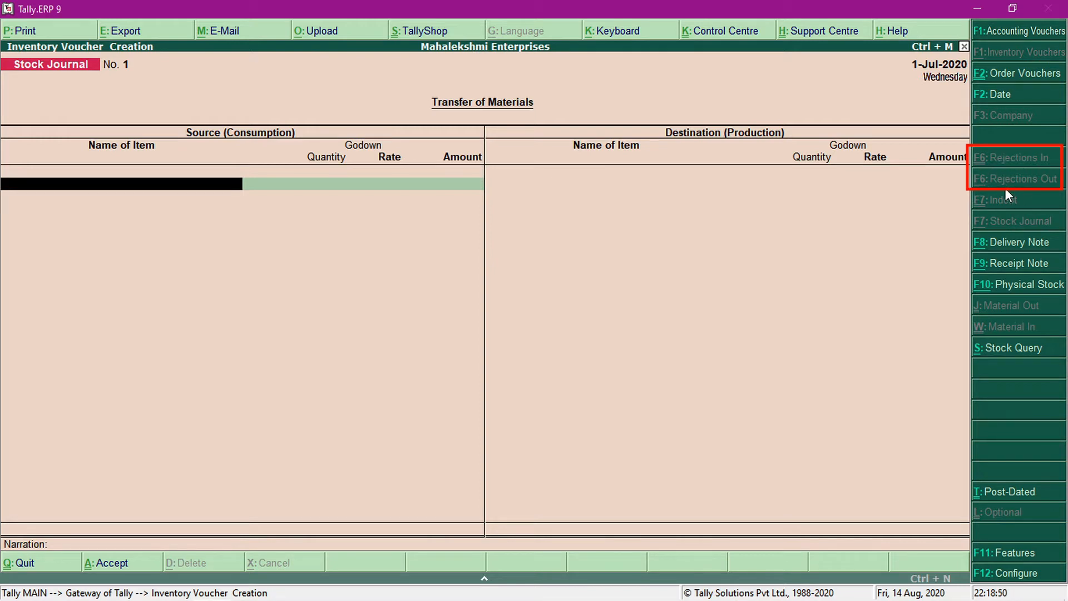
Set "Use rejection inward and outward notes" to Yes in the company's inventory features and save the settings.
key(F11)
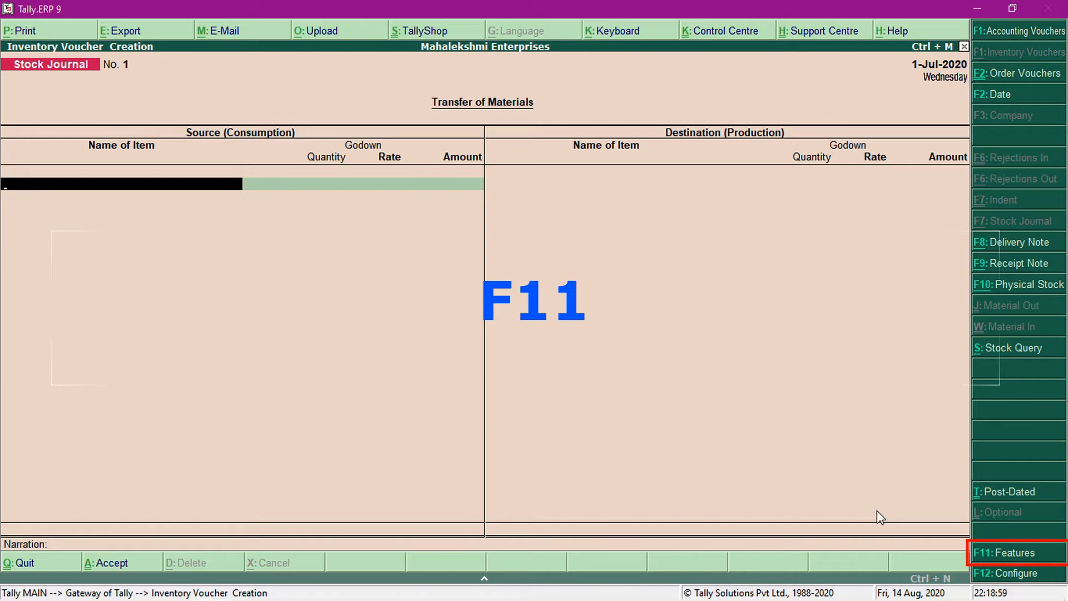
click(1008, 555)
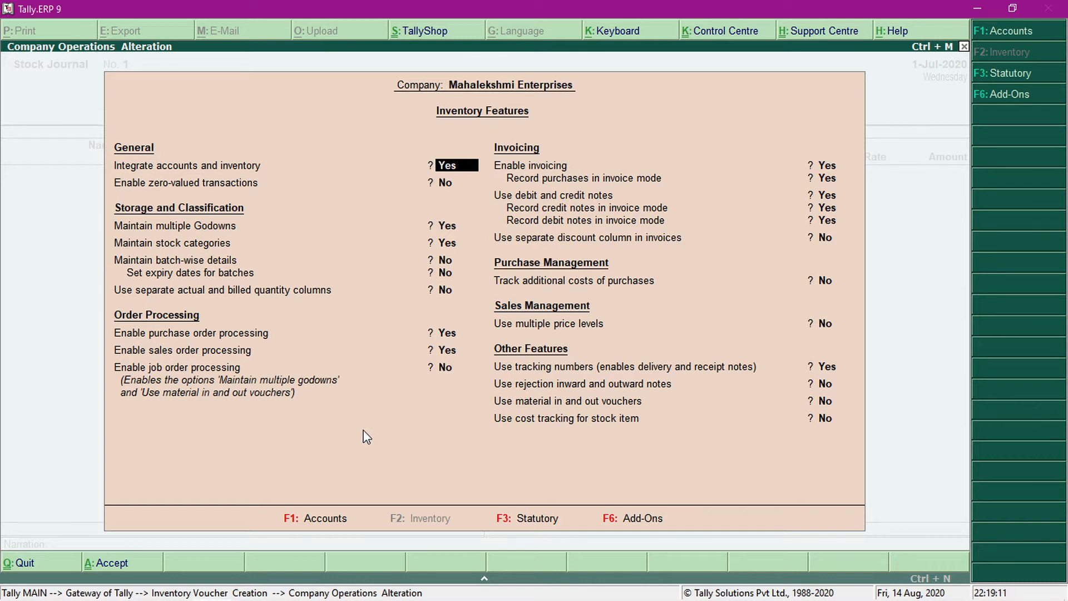
key(F2)
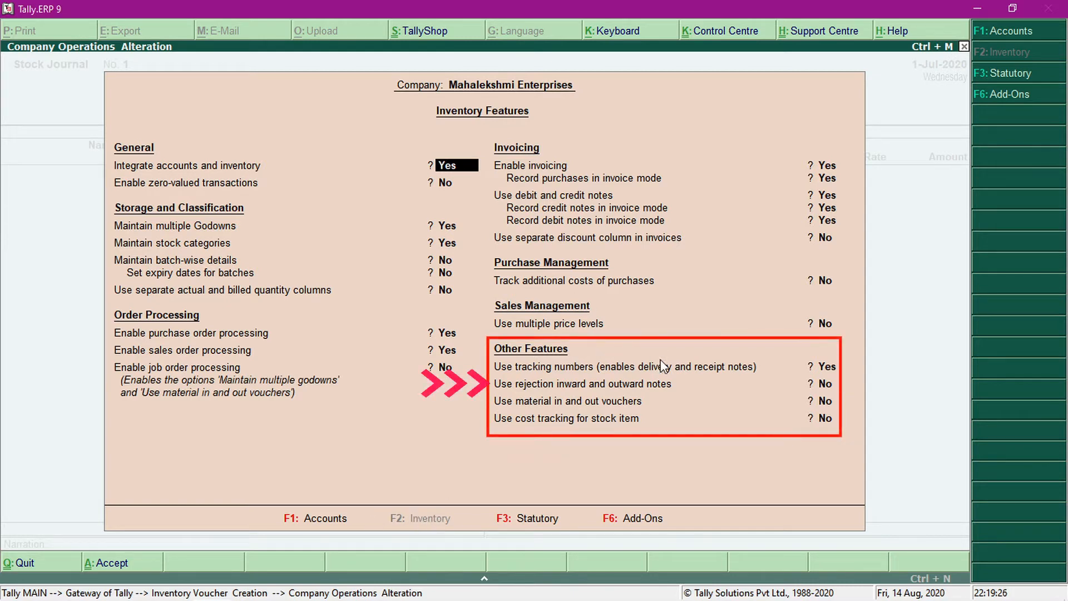
click(545, 365)
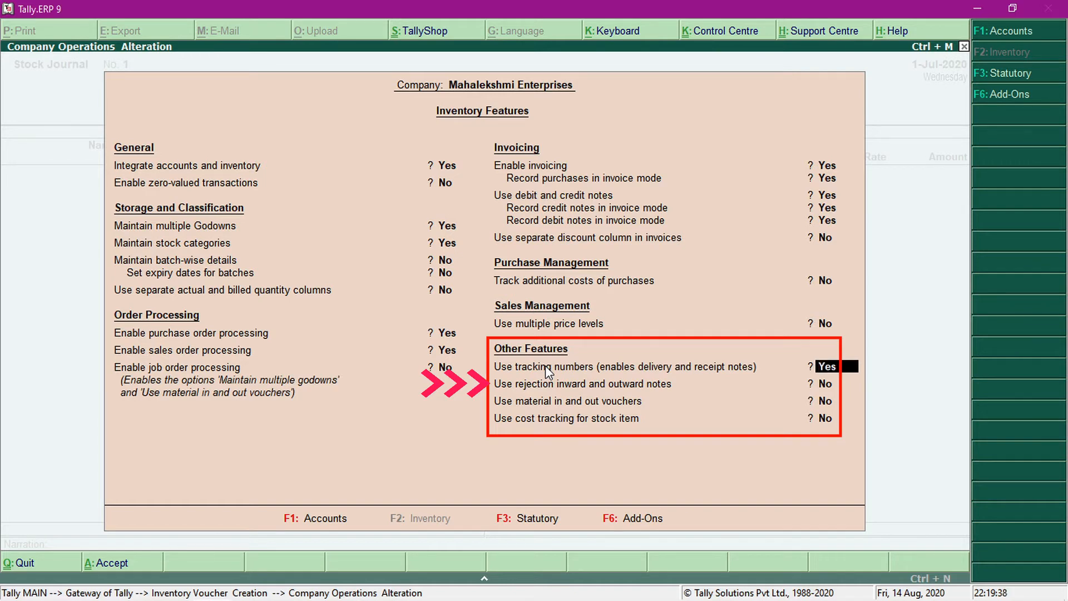
key(Return)
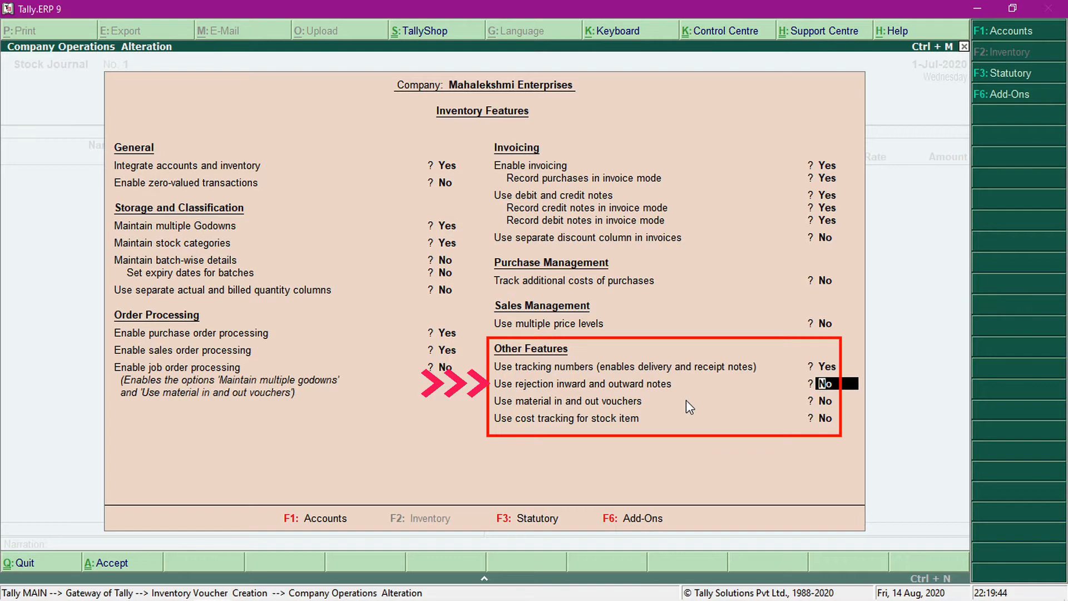
text(y)
key(Return)
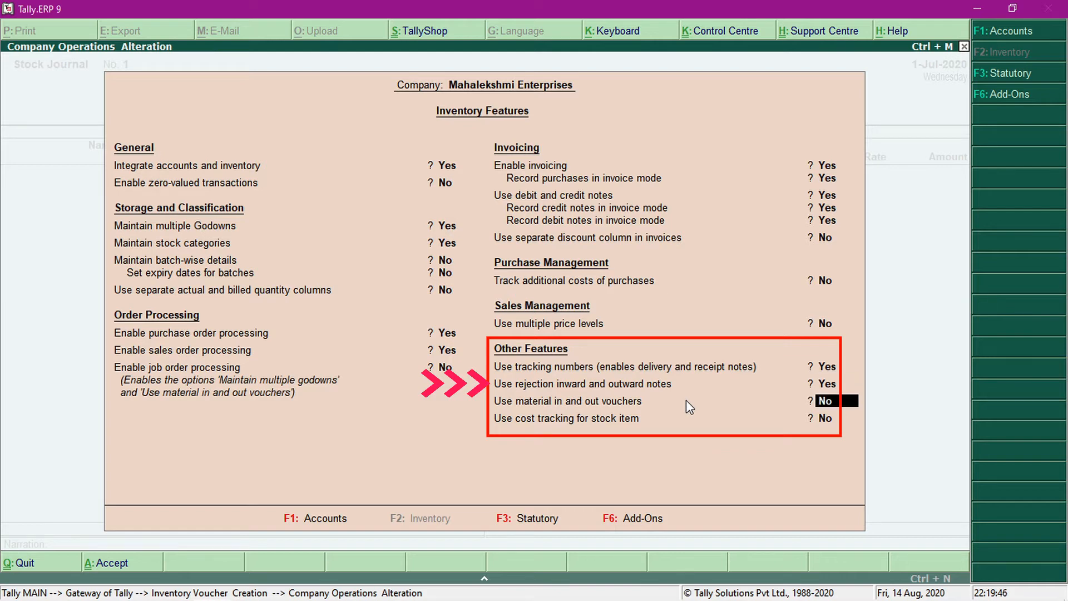
key(Return)
key(Return)
key(Return)
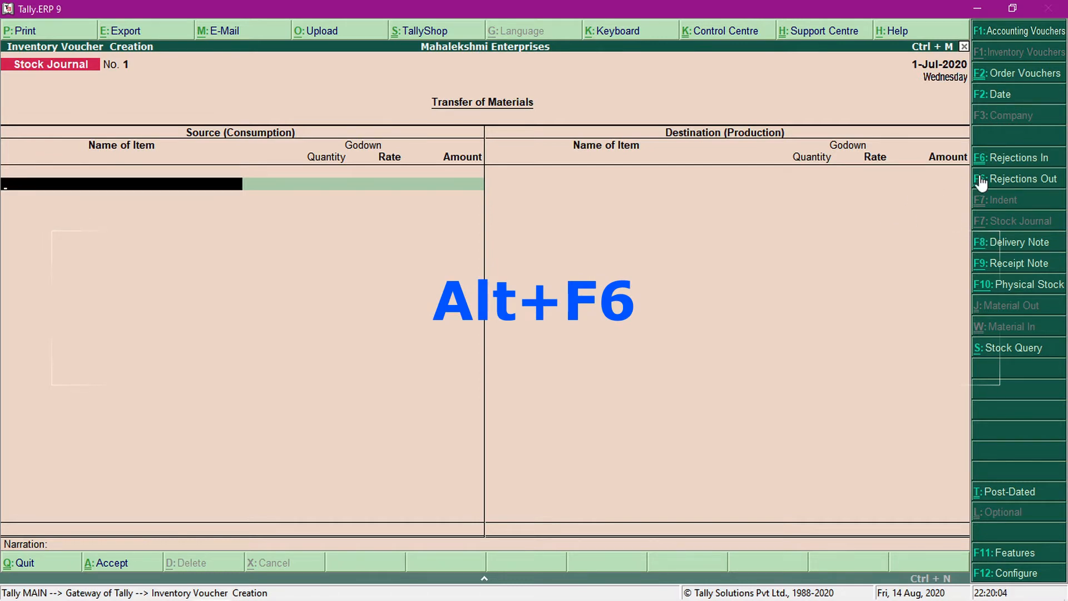
Start a Rejections Out voucher and set its date to 2-7-2020.
click(1018, 183)
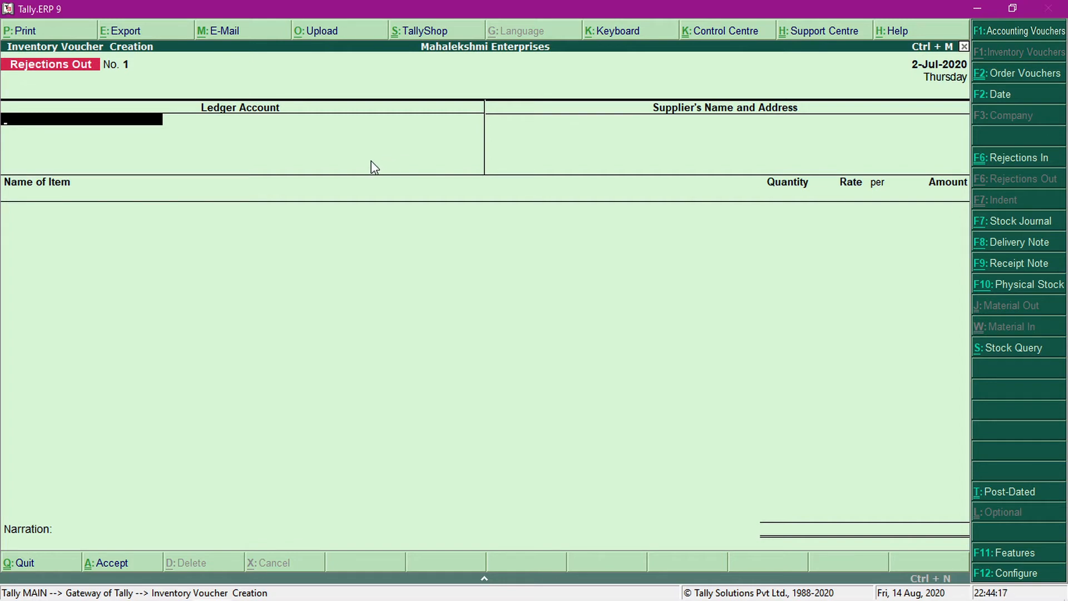
key(F2)
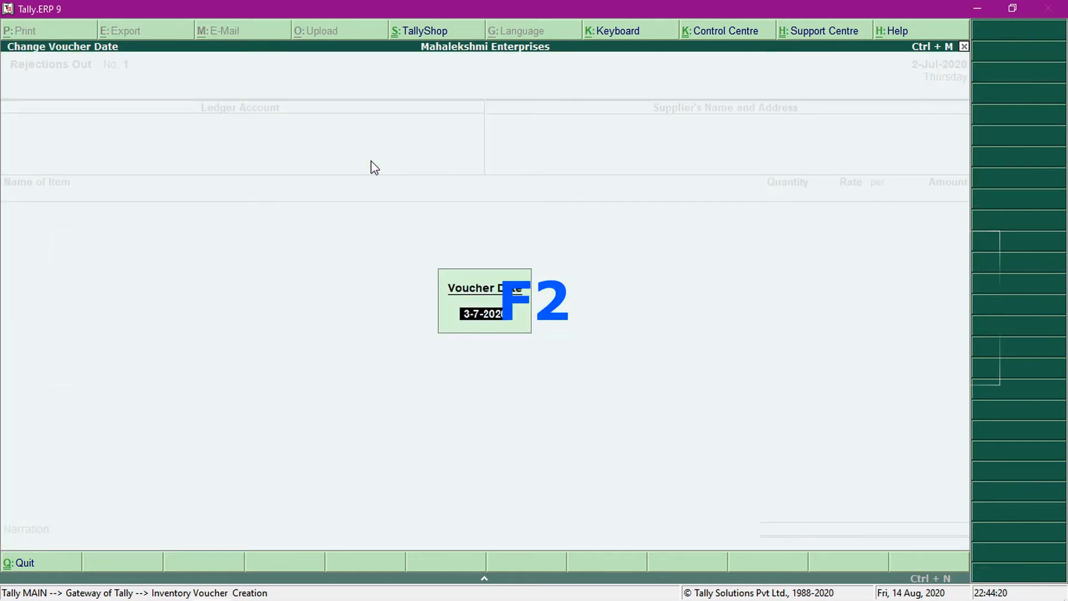
text(2-7)
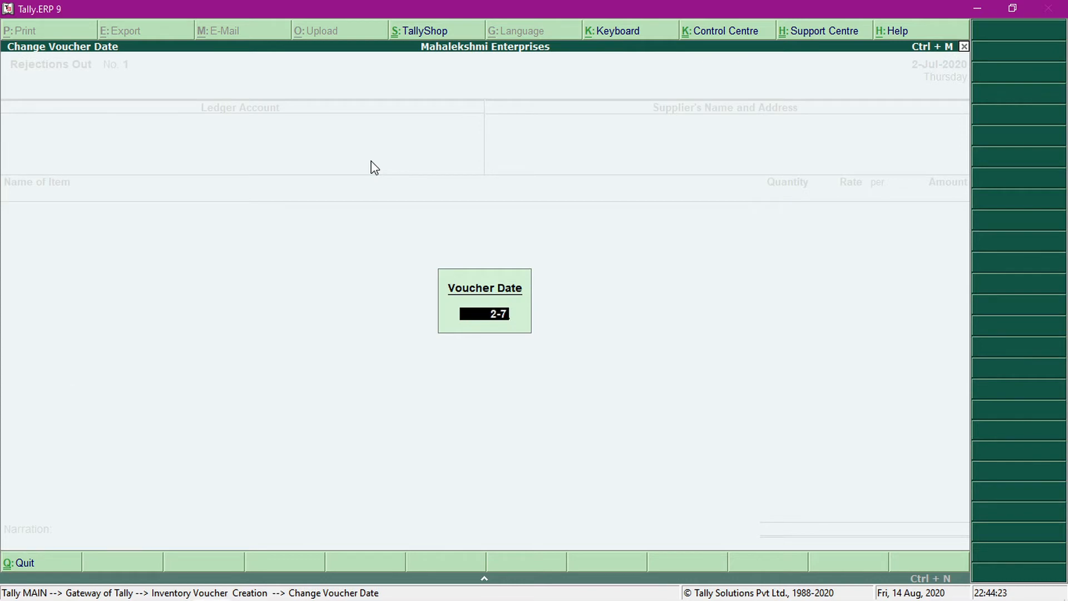
text(-2020)
key(Return)
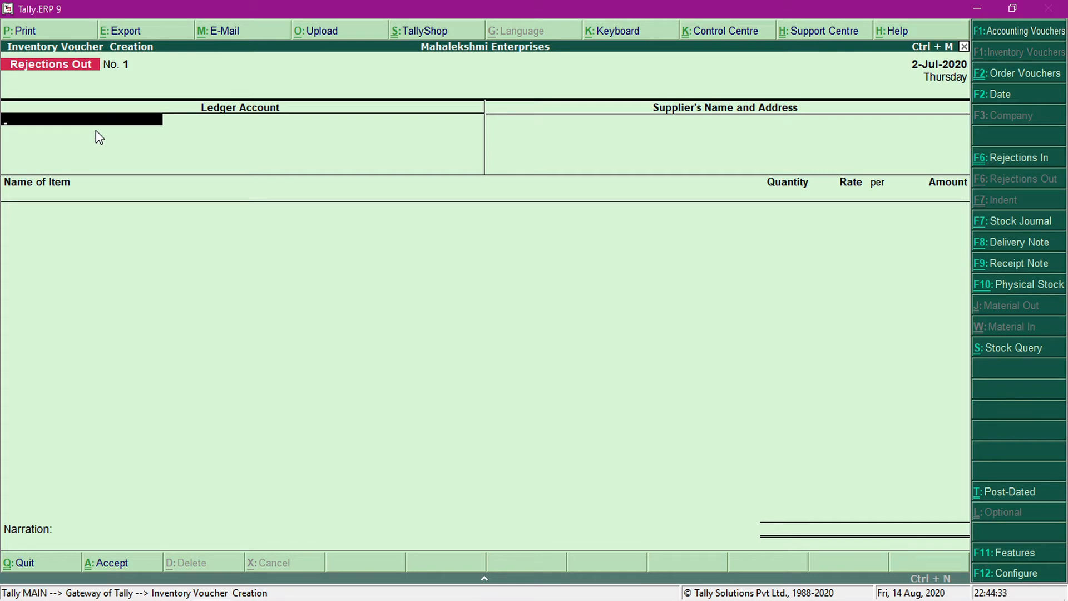
Select Focus Enterprises as the ledger account and accept it as the supplier's name.
text(Fo)
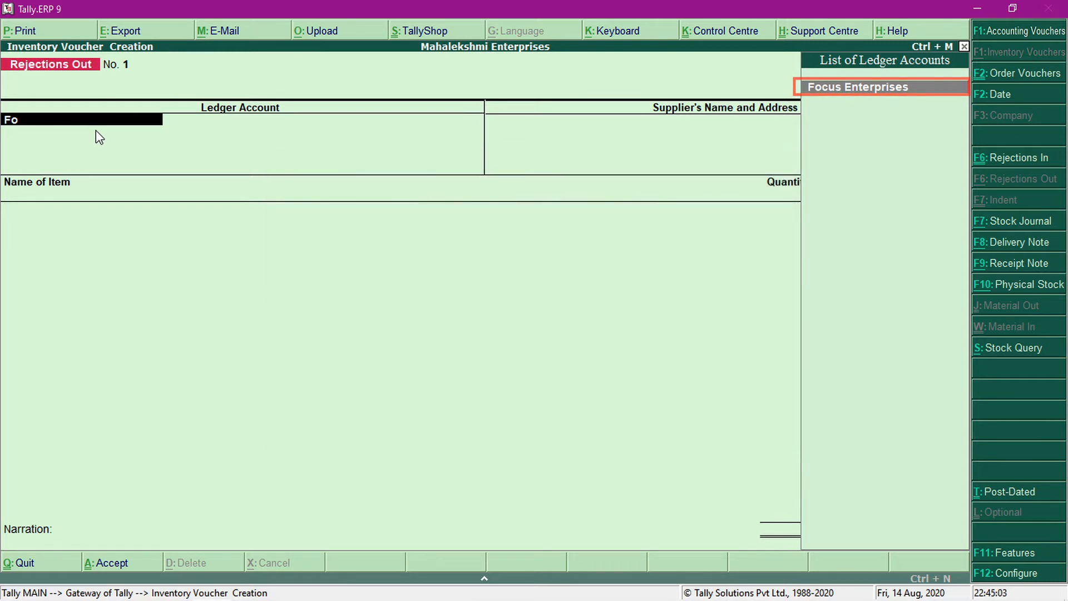
key(Return)
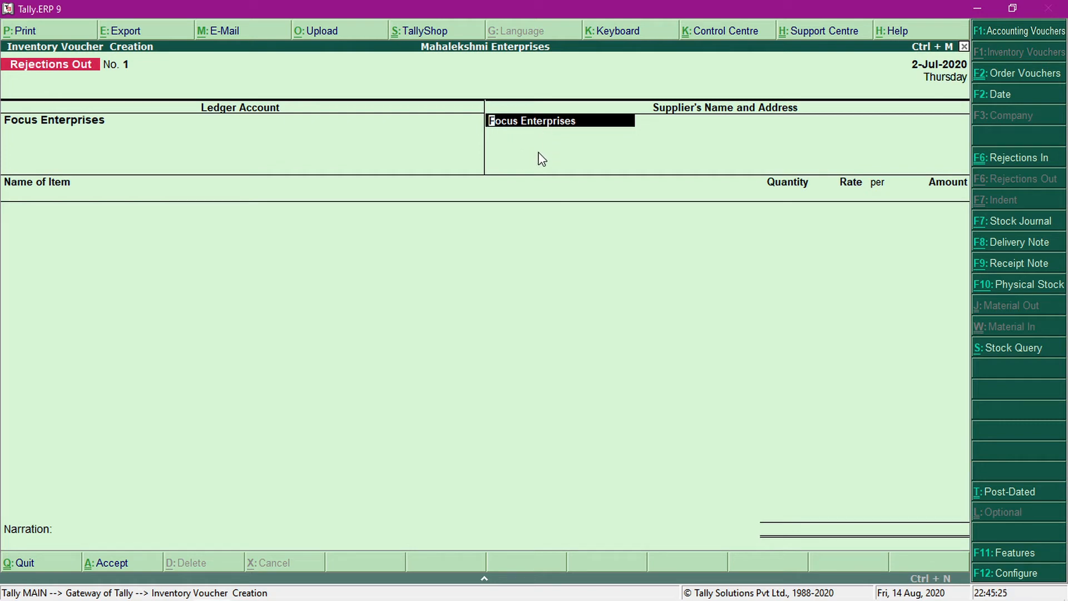
key(Return)
key(Return)
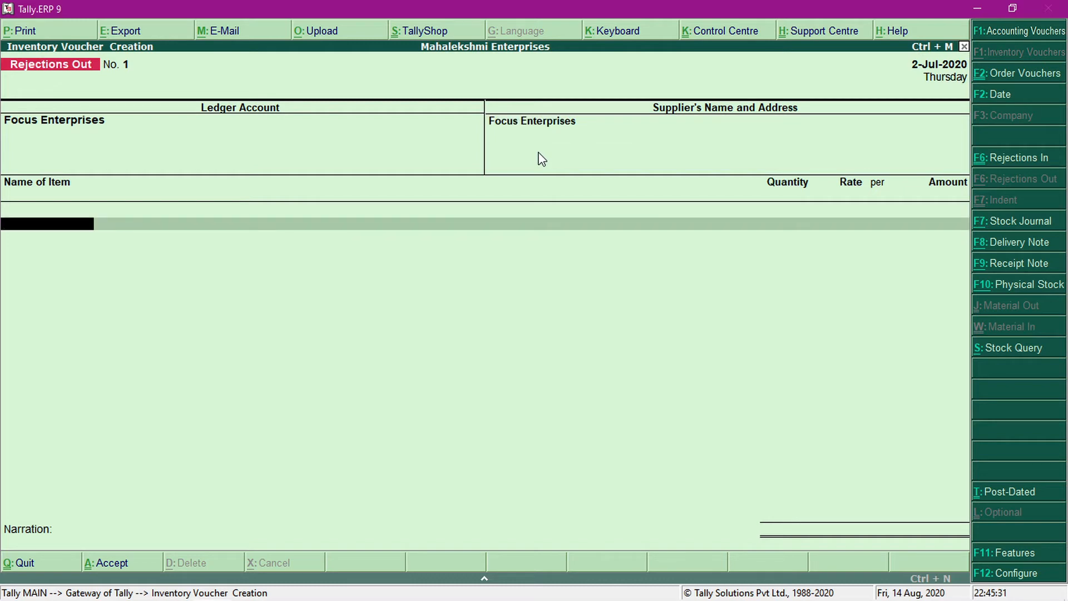
Add the stock item LCD 50 inch TV and allocate it to tracking number T.3.
text(L)
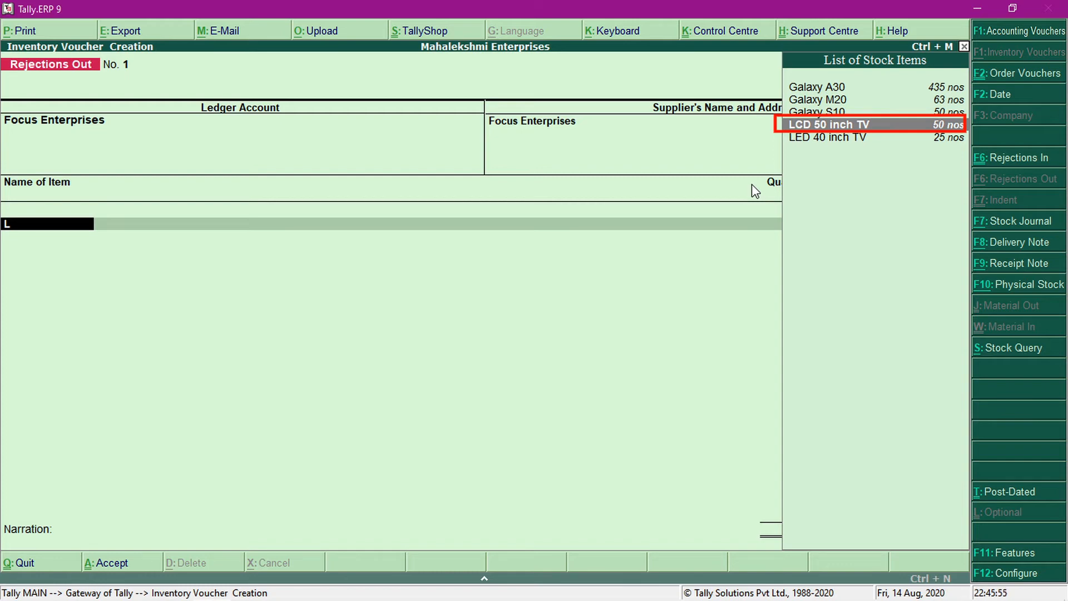
key(Return)
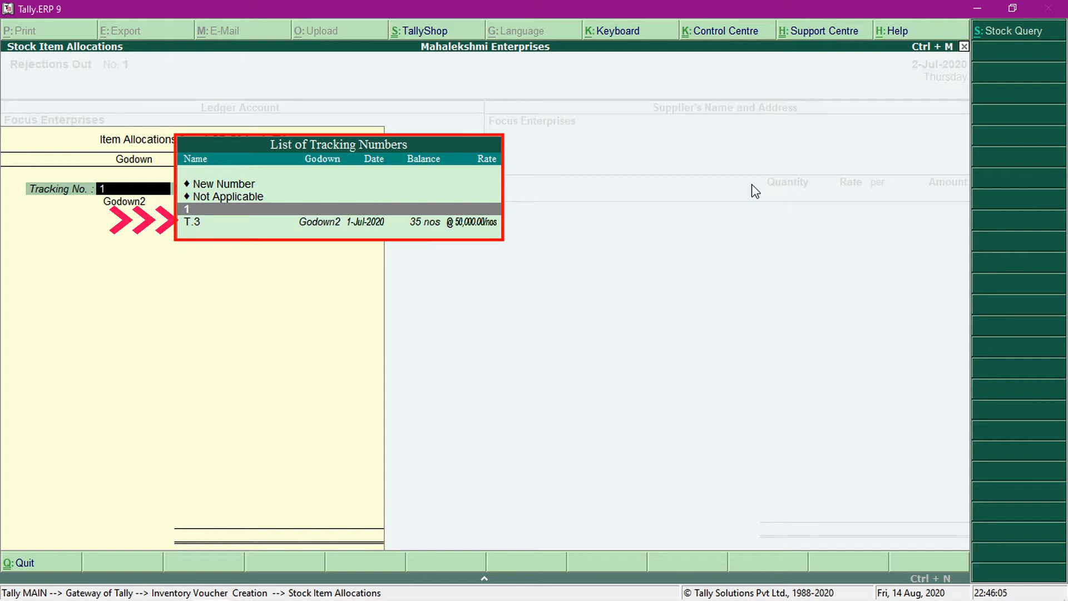
key(Down)
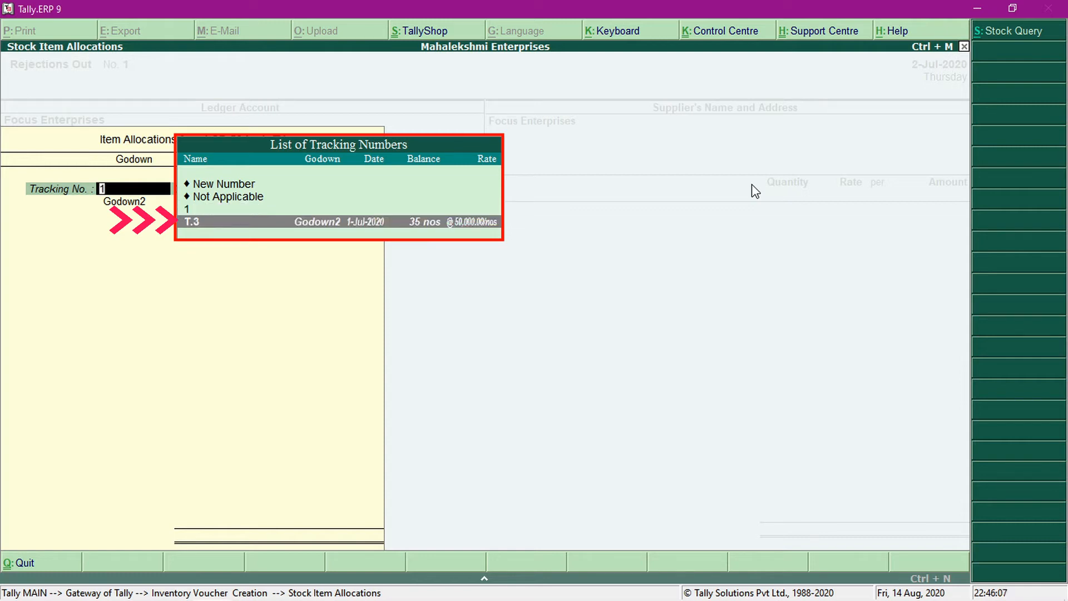
key(Return)
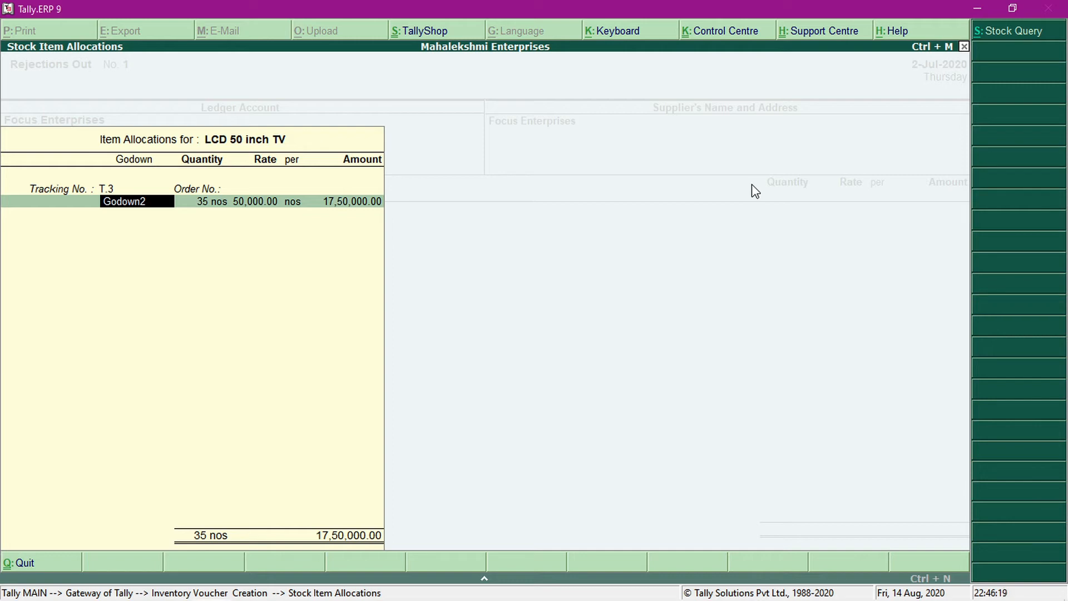
Set the rejected quantity of LCD 50 inch TV from Godown2 to 2 nos and complete the item allocation.
key(Return)
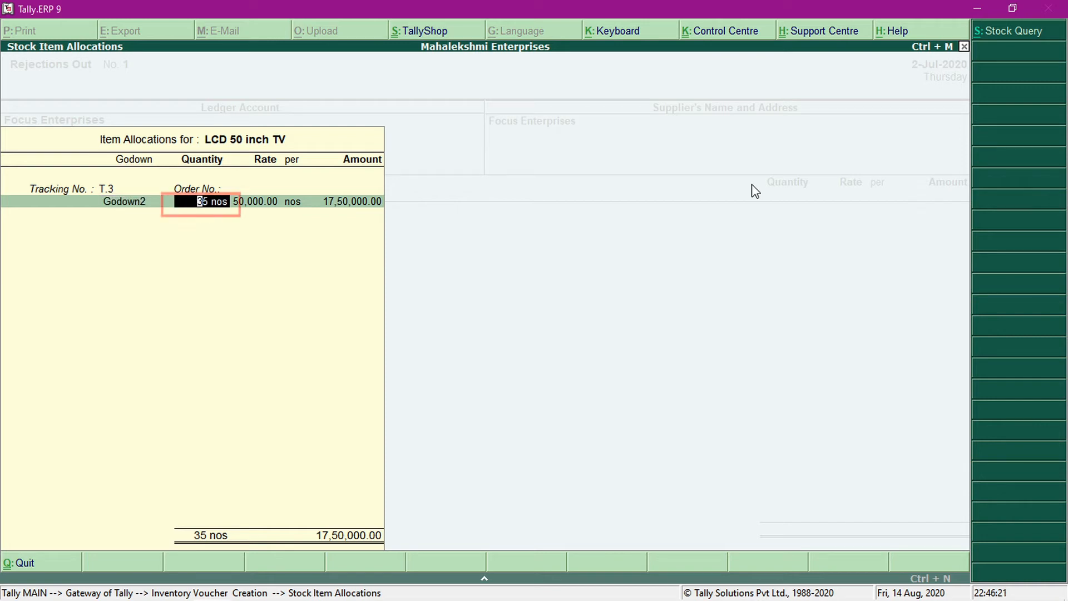
text(2)
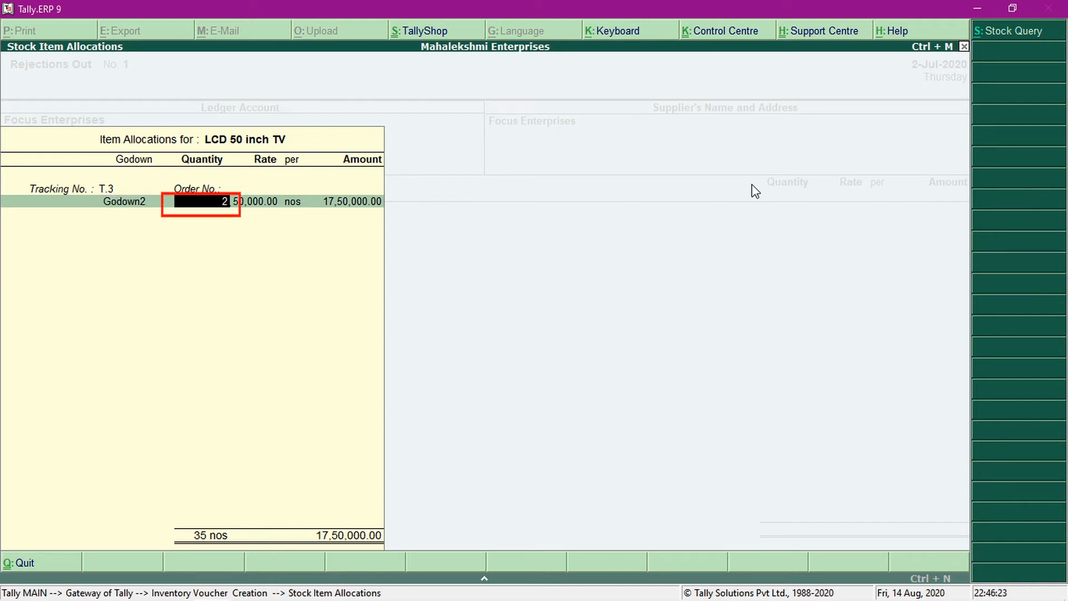
key(Return)
key(Return)
key(Return)
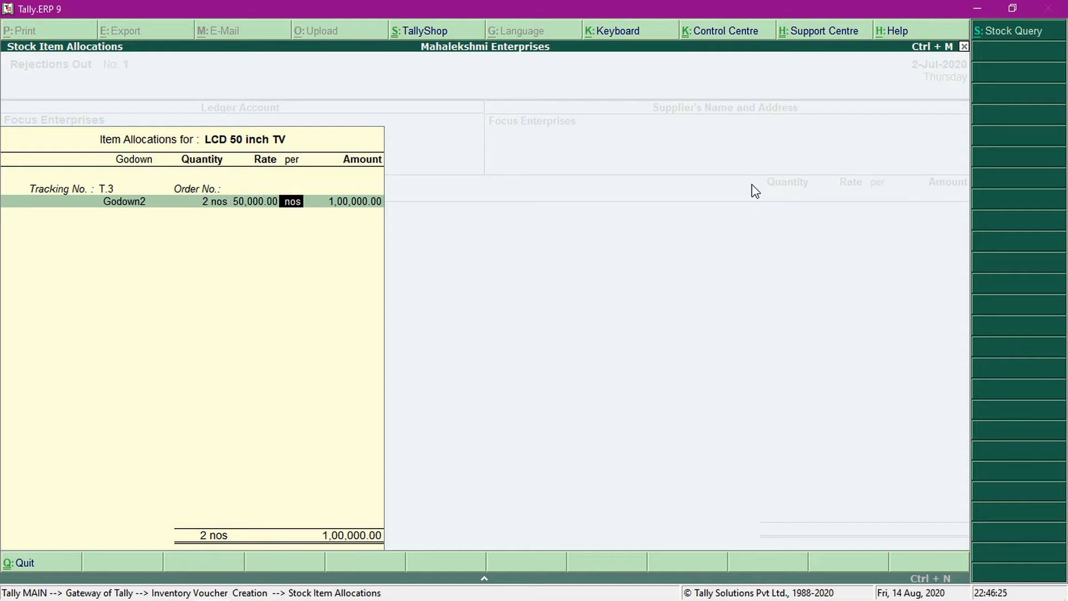
key(Return)
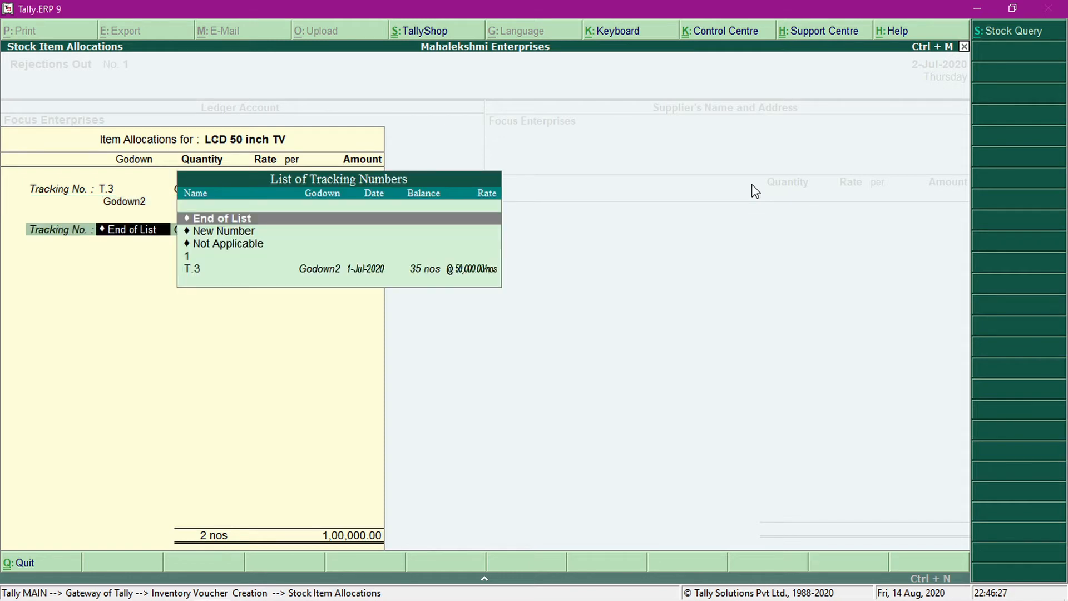
key(Return)
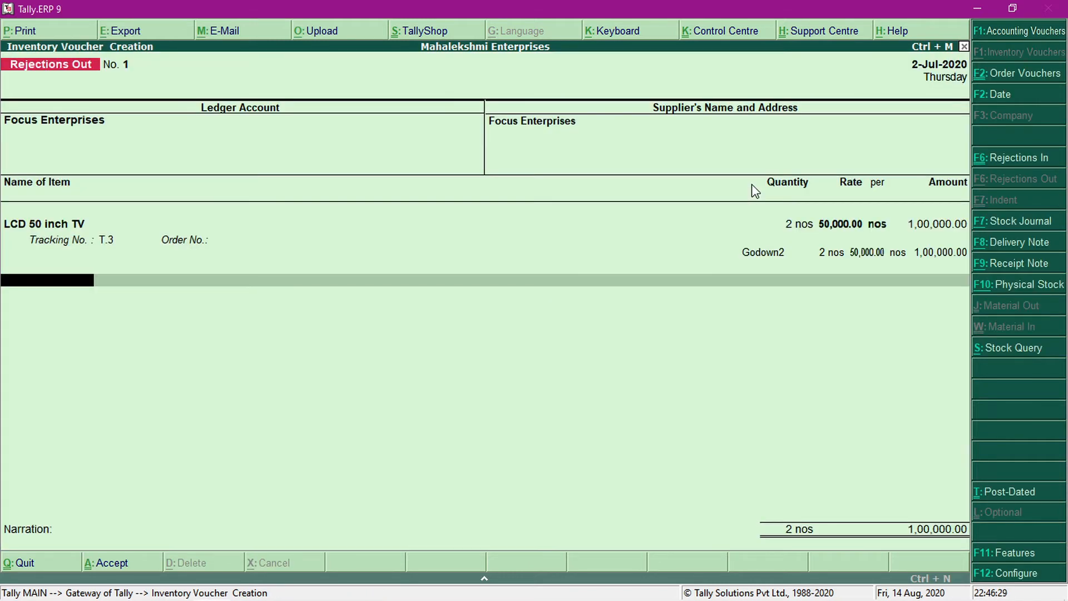
Save the Rejections Out voucher without a narration and leave voucher entry.
key(Return)
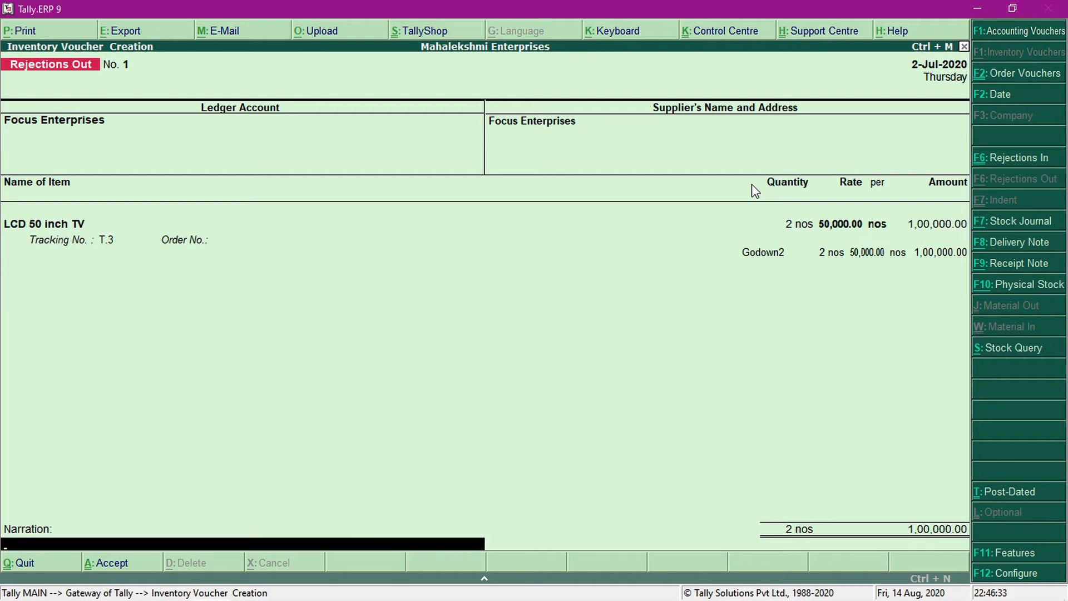
key(Return)
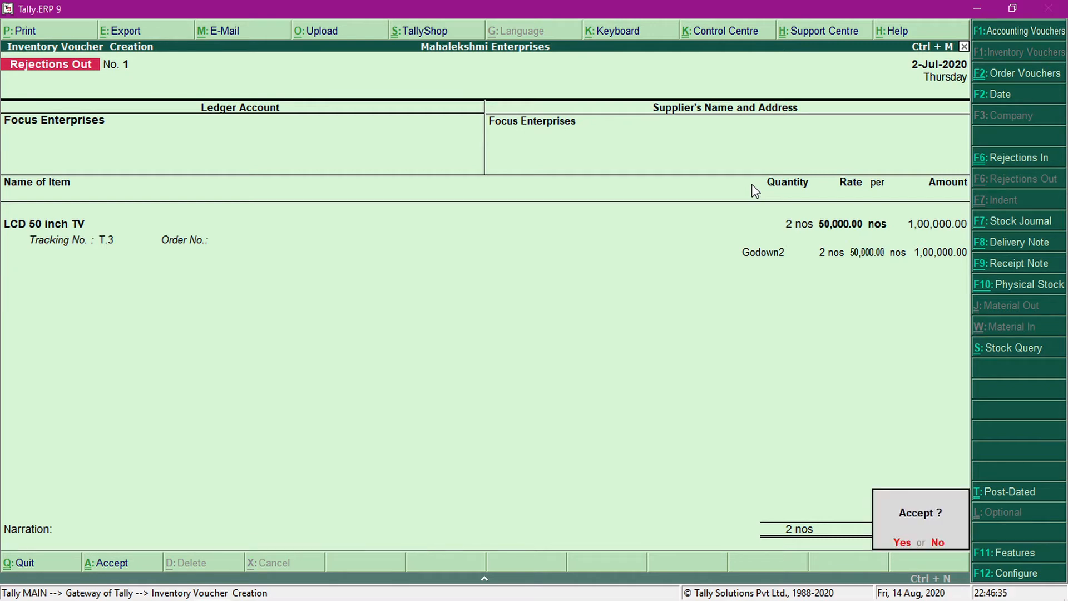
key(Return)
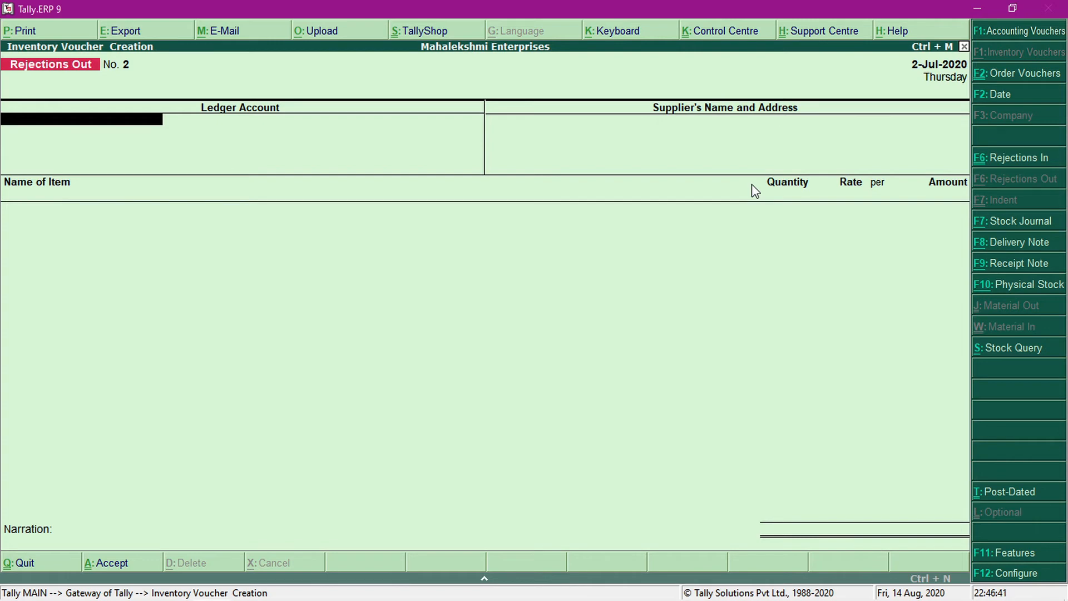
key(Escape)
key(y)
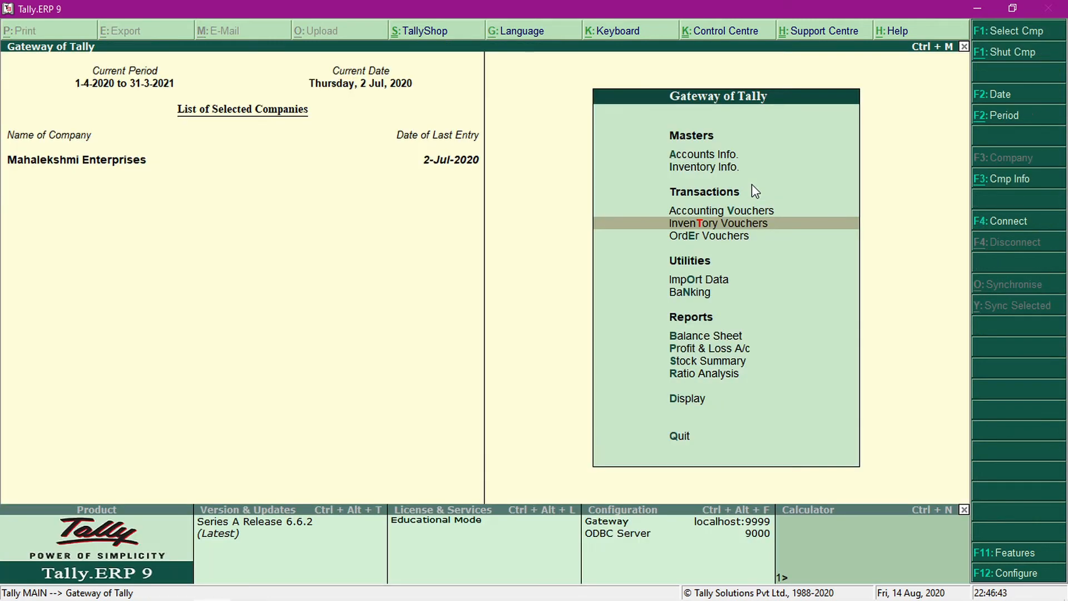
Examine the Stock Summary for LCD 50 inch TV in the Television group, including its monthly summary and July stock vouchers.
key(s)
key(Down)
key(Down)
key(Down)
key(Down)
key(Down)
key(Down)
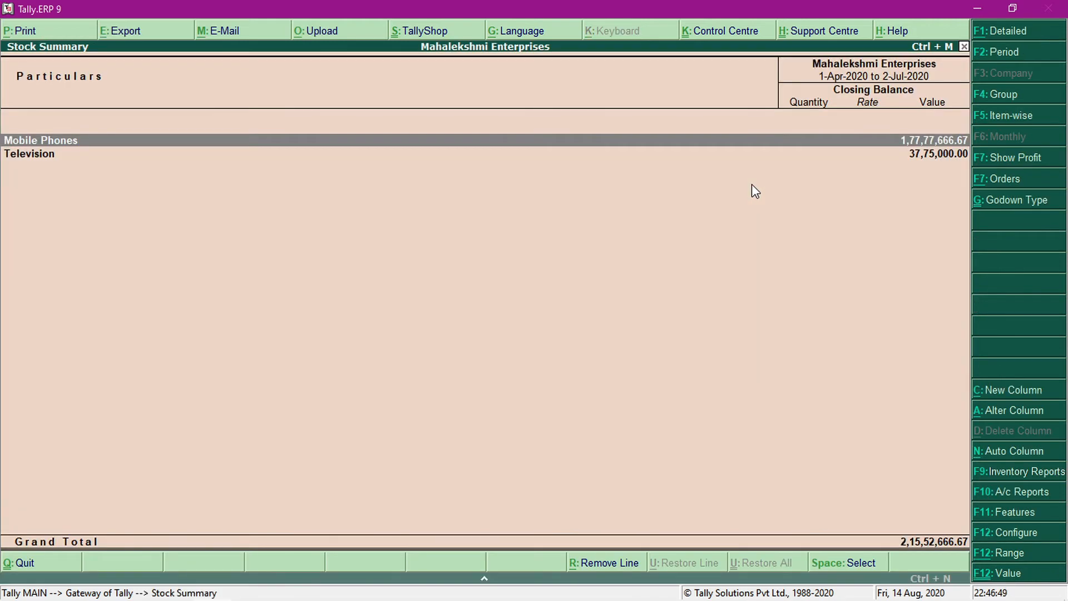
key(Down)
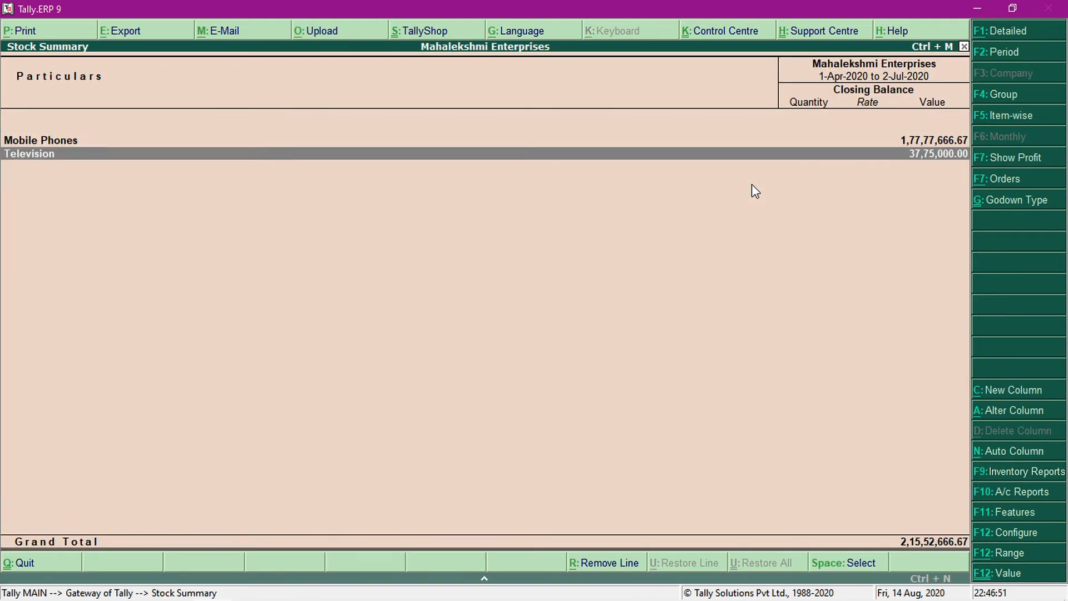
key(Return)
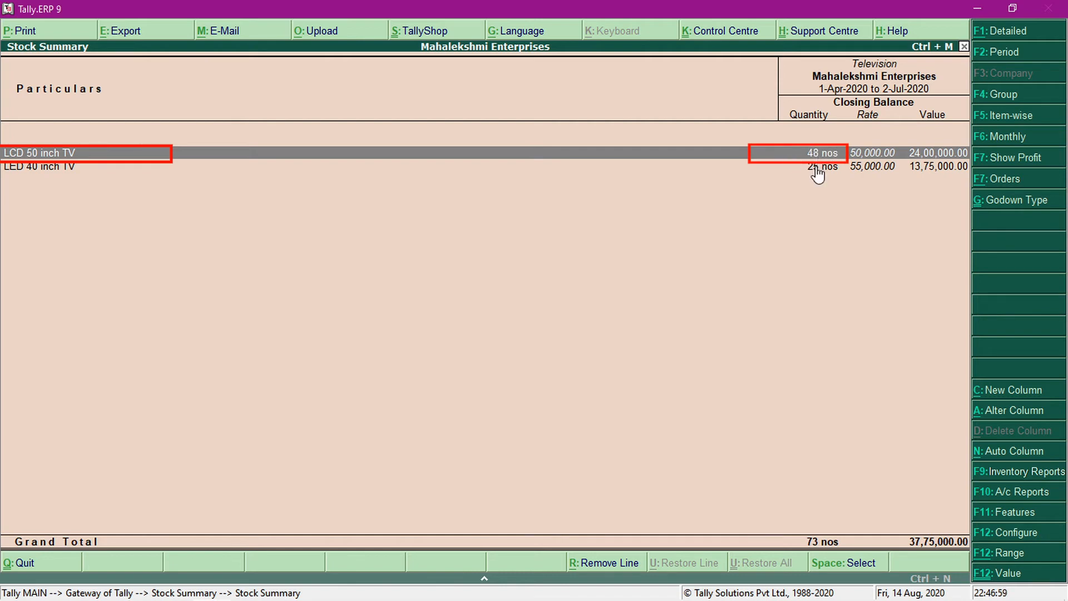
key(Return)
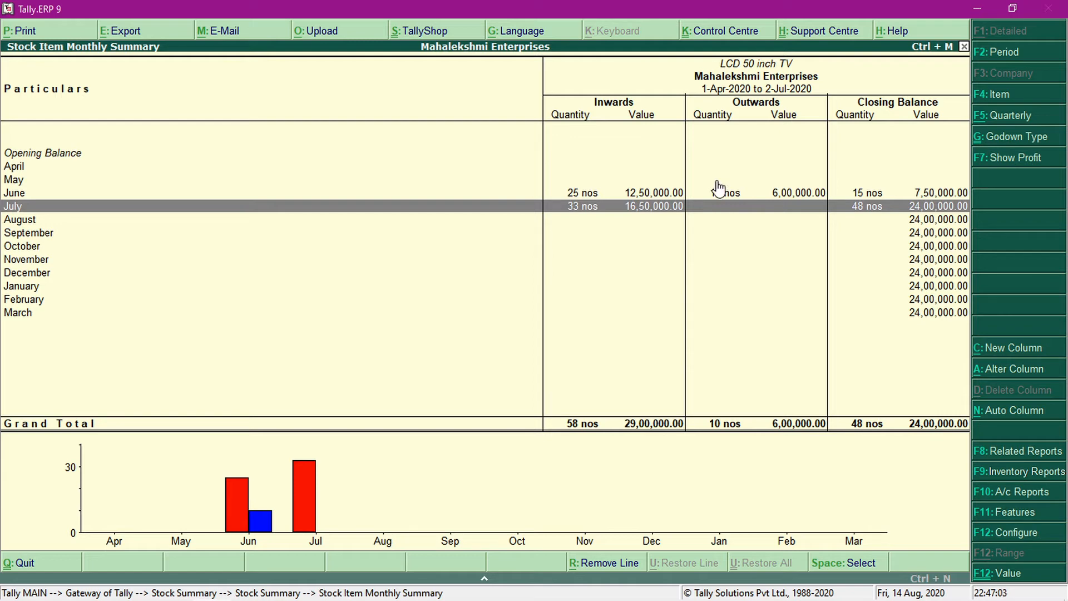
key(Return)
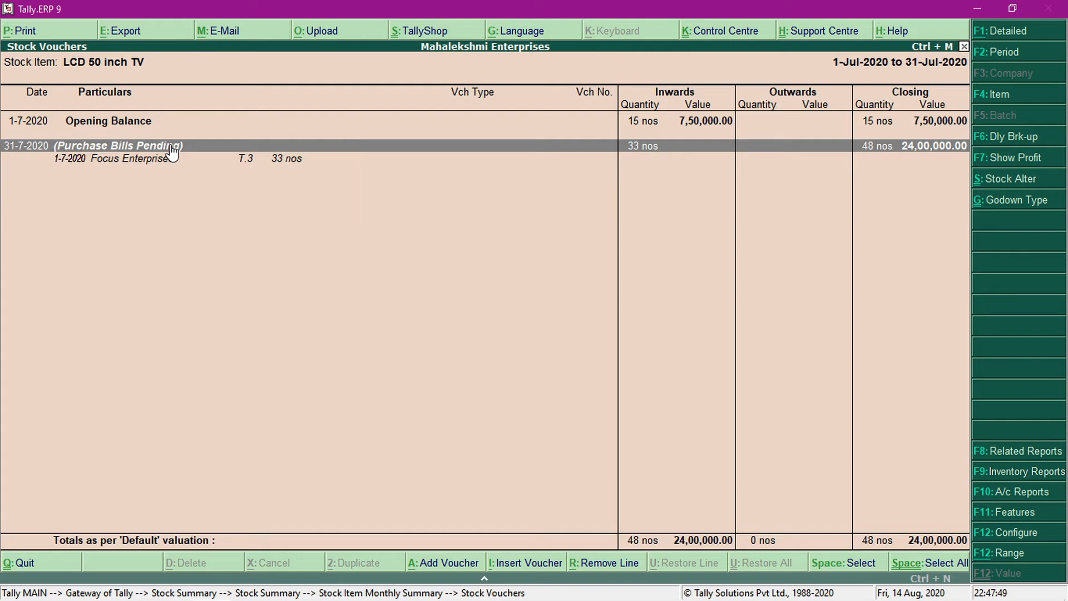
key(Escape)
key(Escape)
key(Escape)
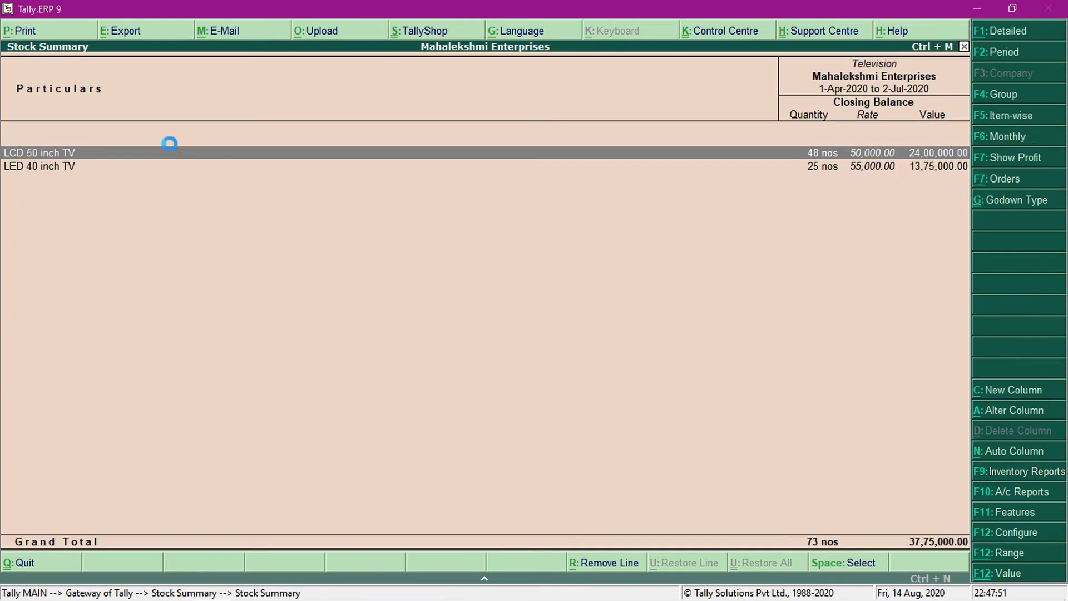
key(Escape)
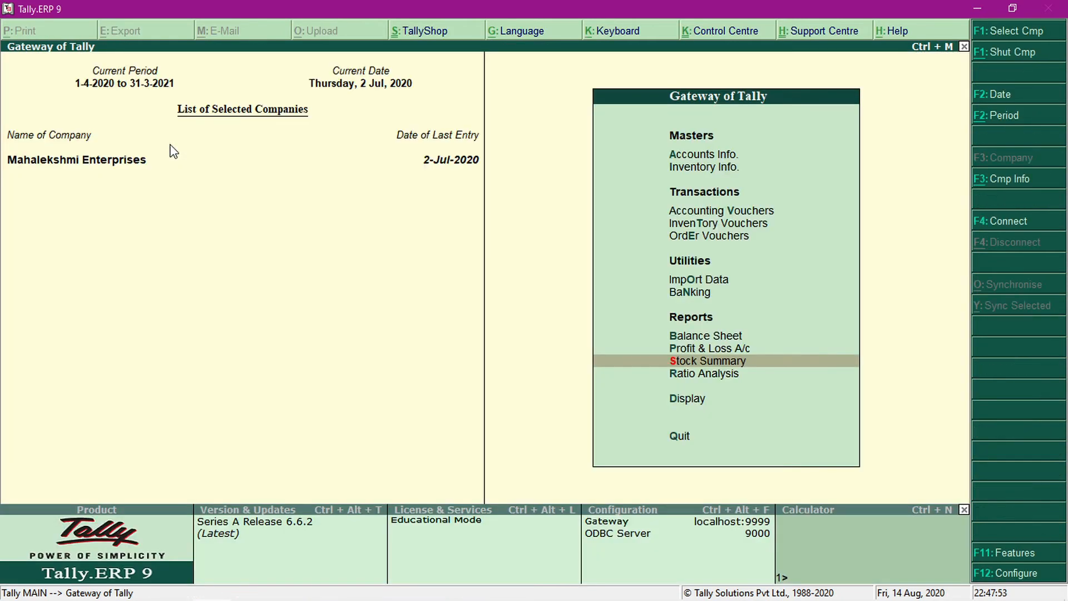
key(Up)
key(Up)
key(Up)
key(Up)
key(Up)
key(Up)
key(Up)
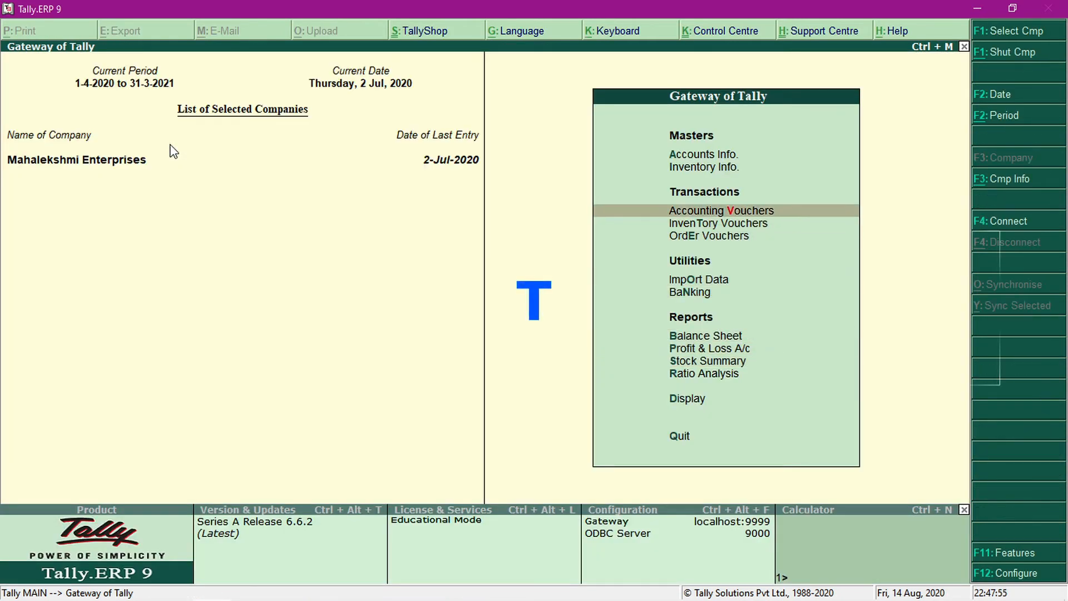
key(Return)
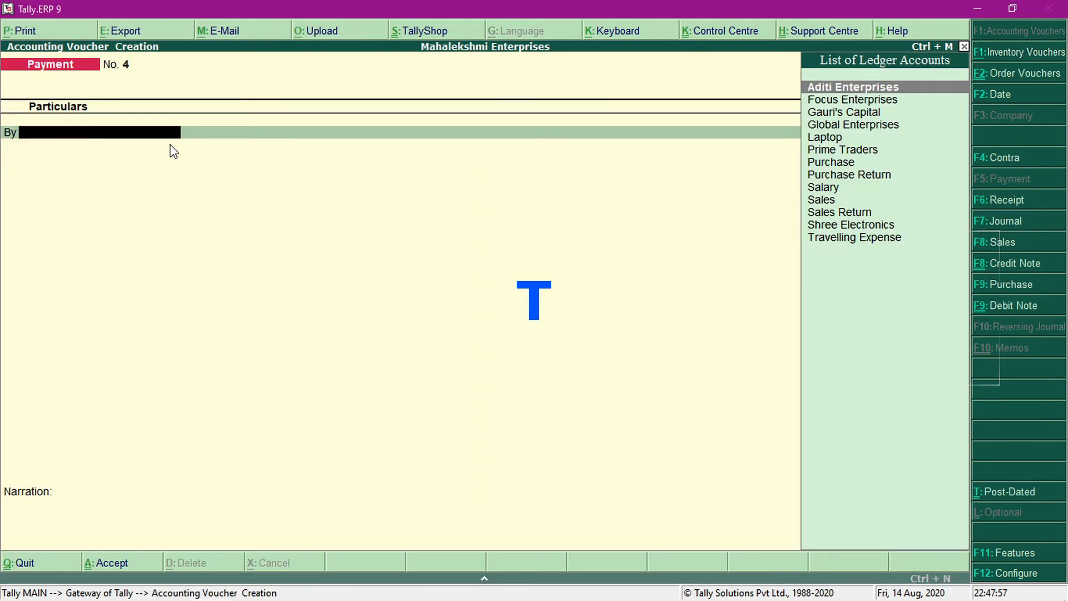
key(Escape)
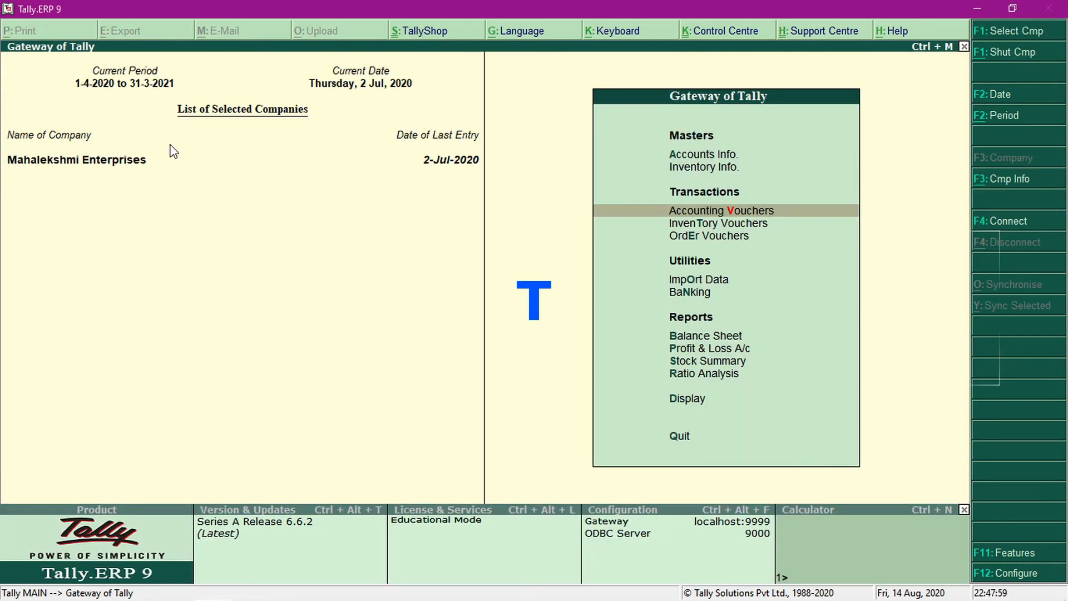
Start a Rejections In inventory voucher and set its date to 2-7-2020.
key(n)
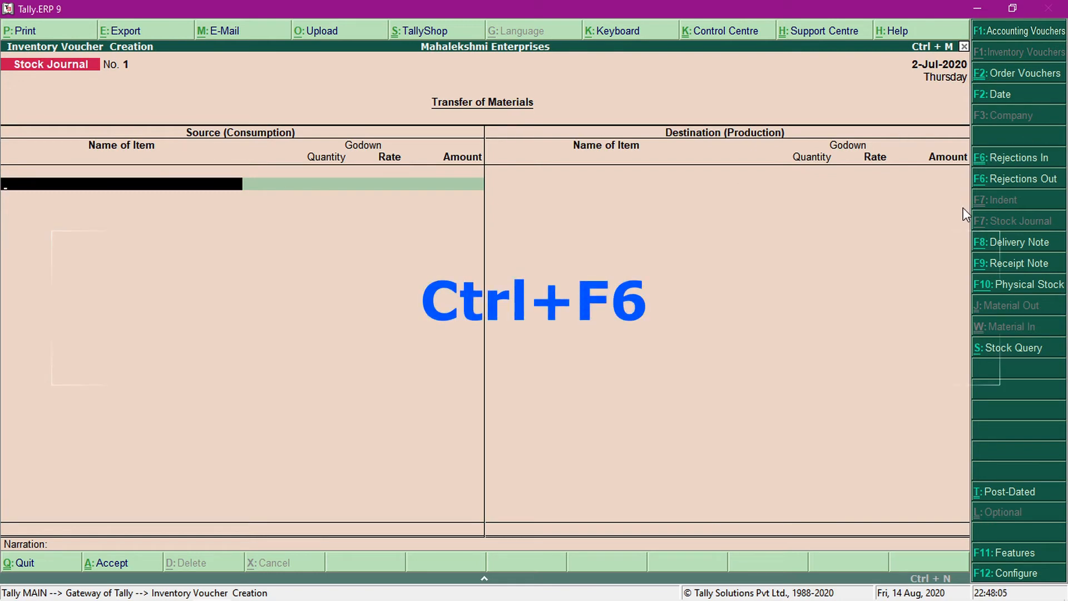
click(1017, 157)
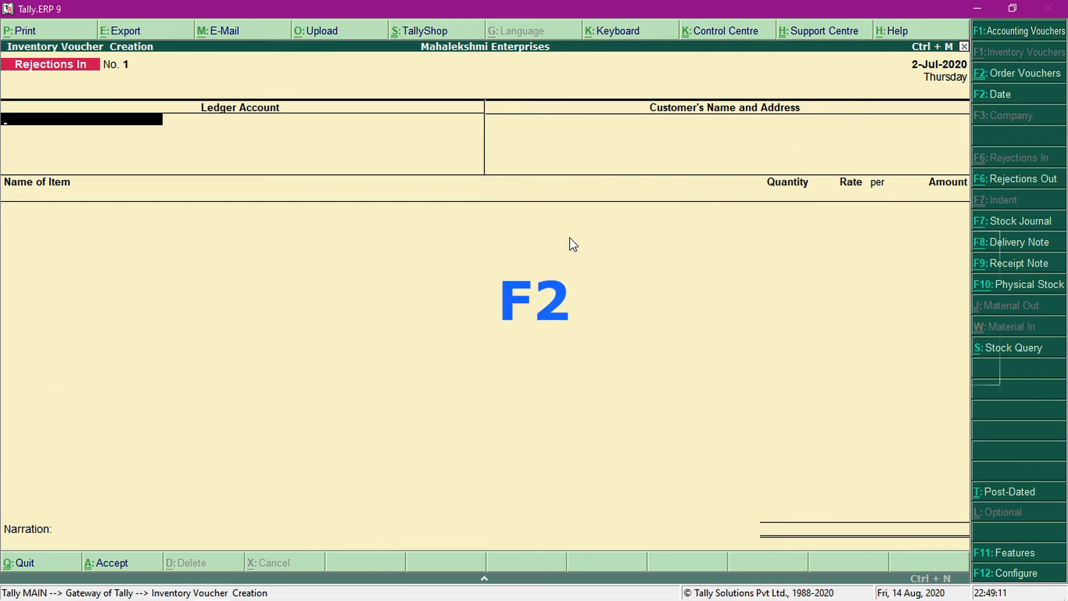
key(F2)
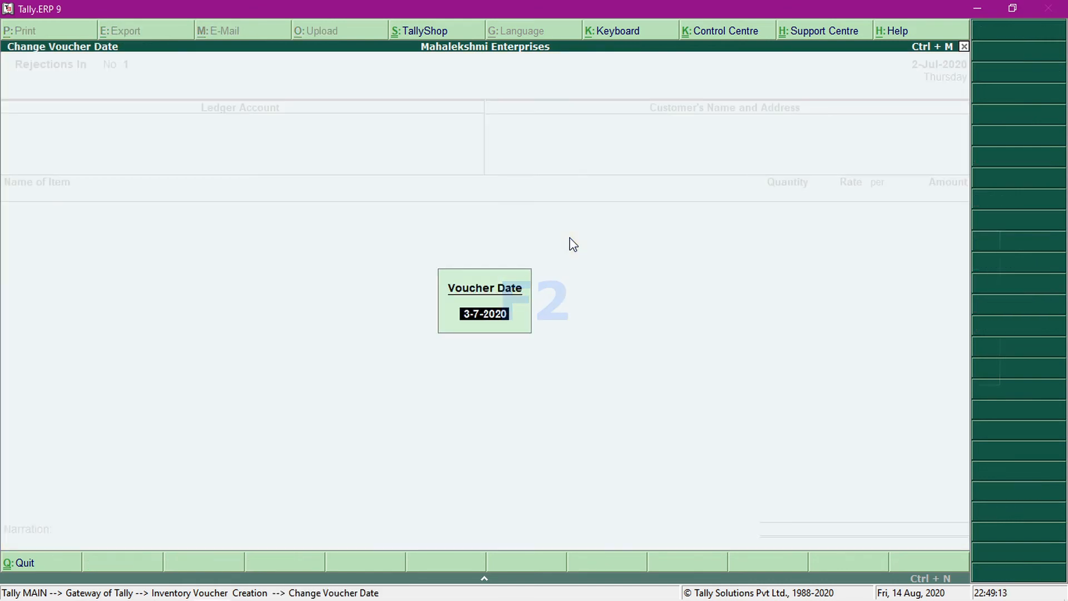
text(2-7-)
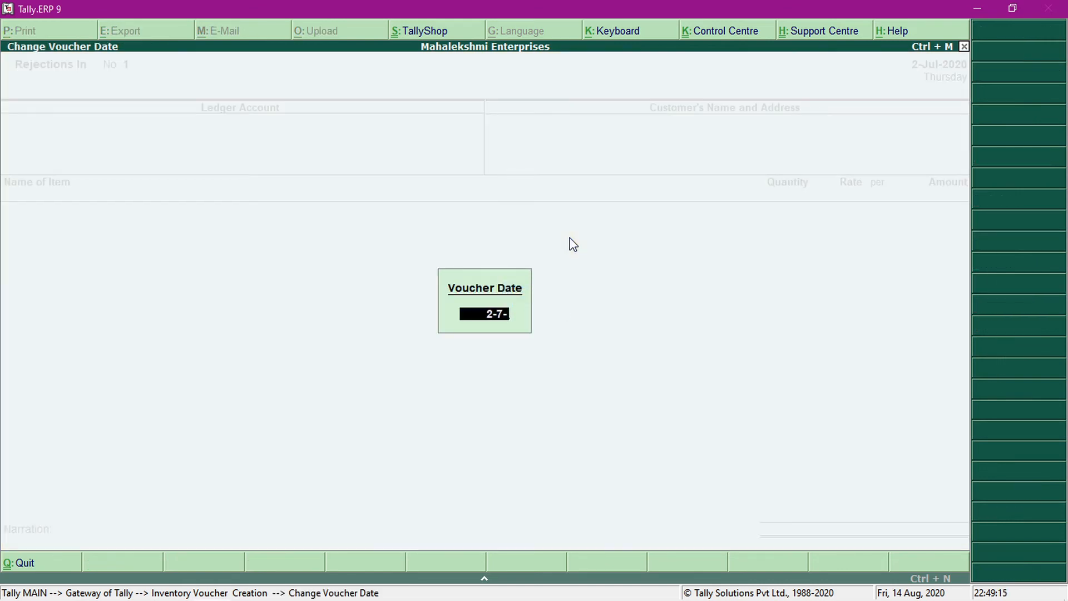
text(2020)
key(Return)
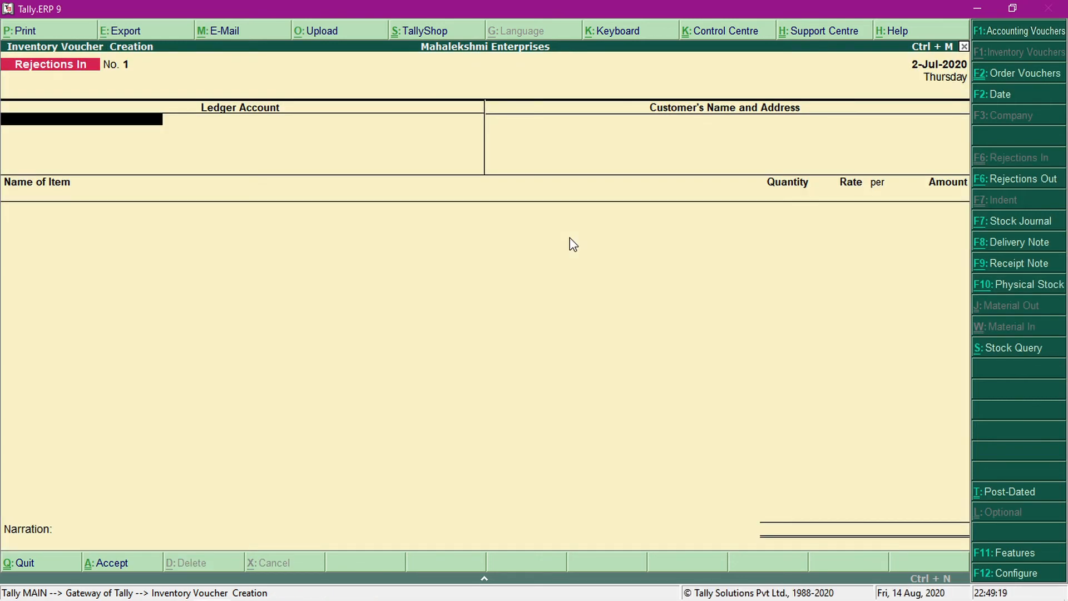
Select Aditi Enterprises as the ledger account and accept it as the customer's name.
text(Ad)
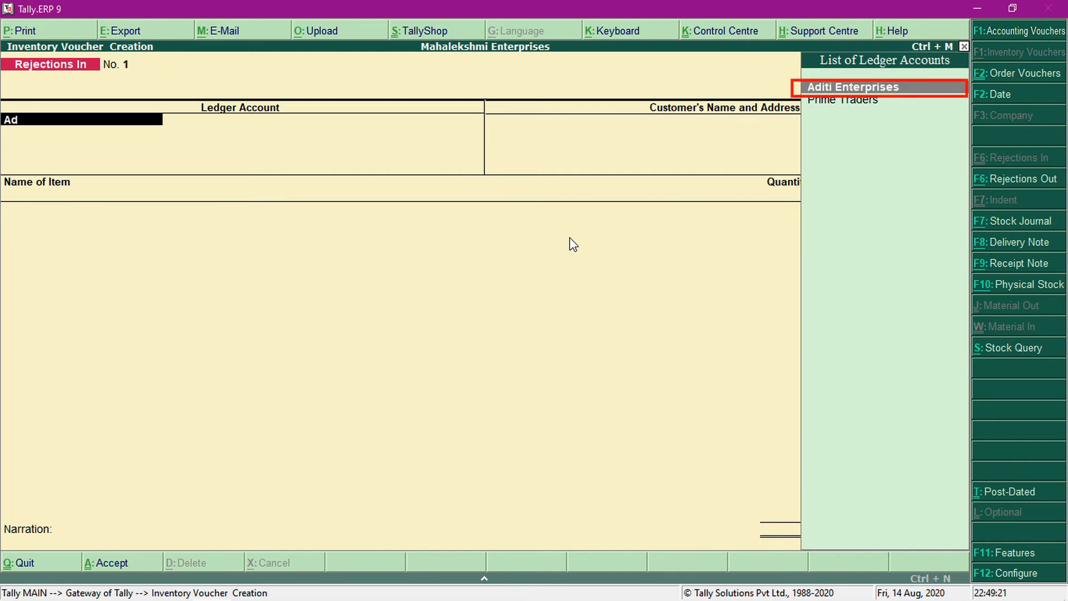
key(Return)
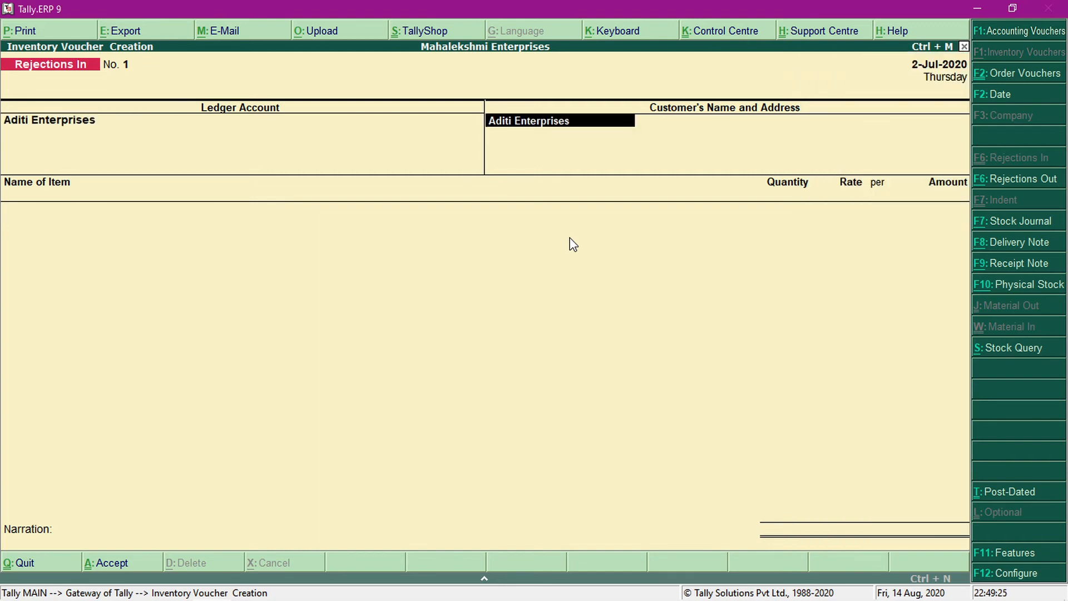
key(Return)
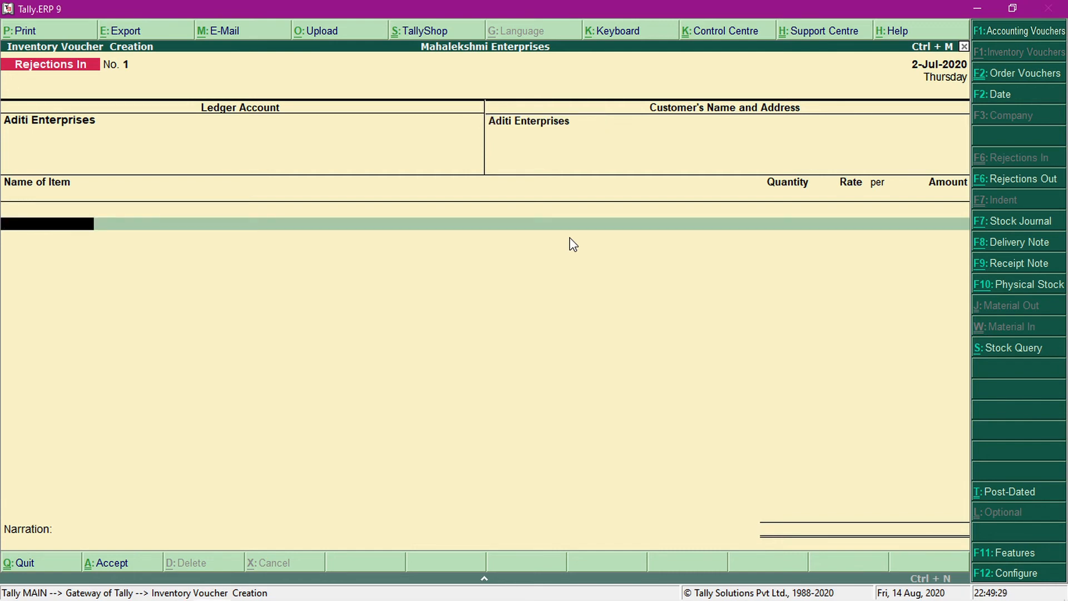
Add the stock item Galaxy A30 and allocate it to tracking number DN.03.
text(G)
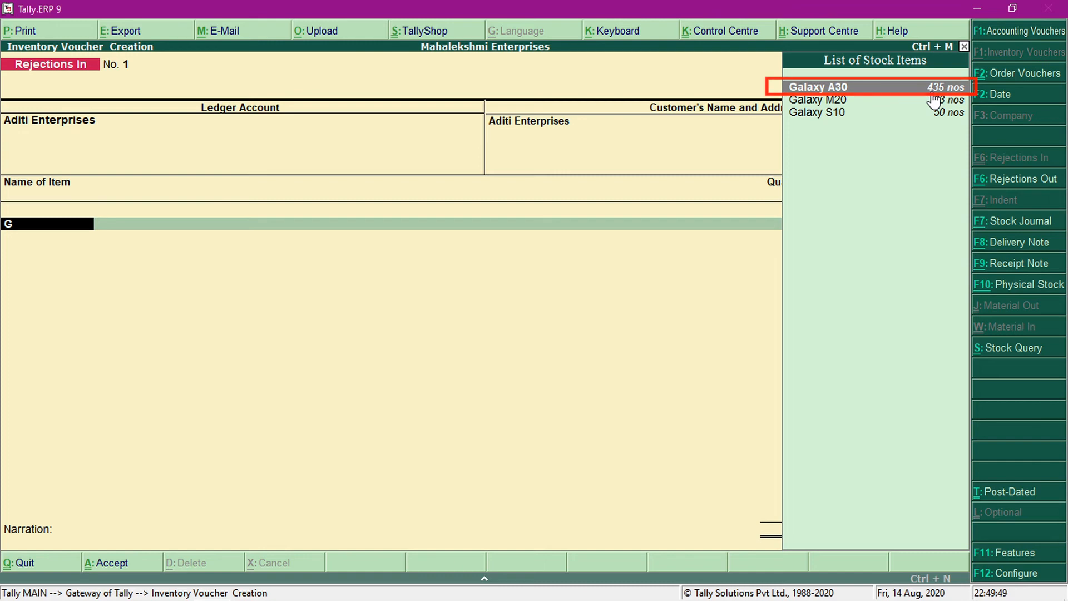
key(Return)
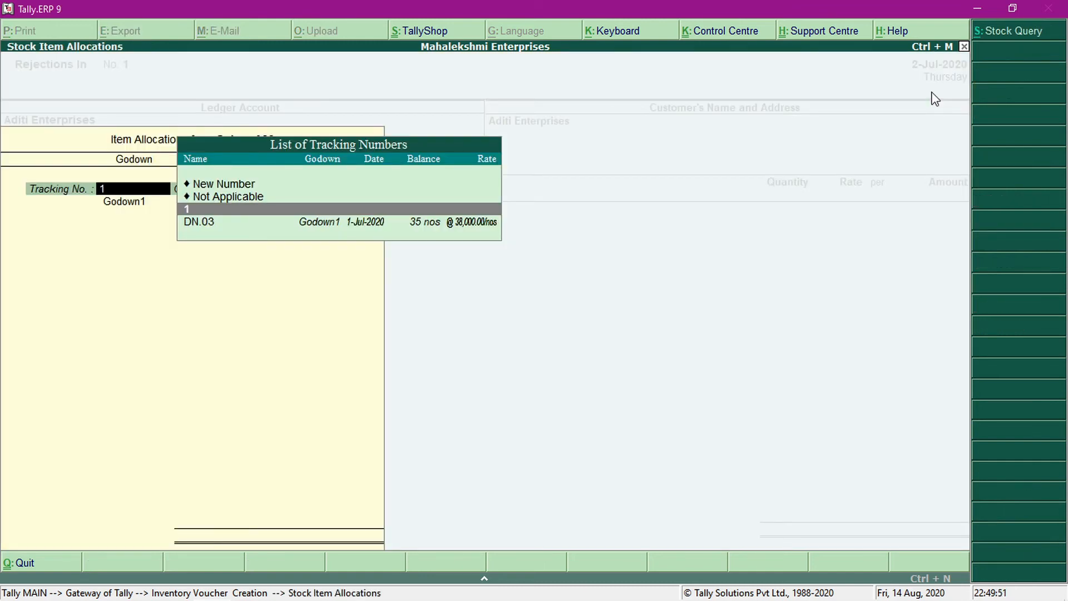
key(Down)
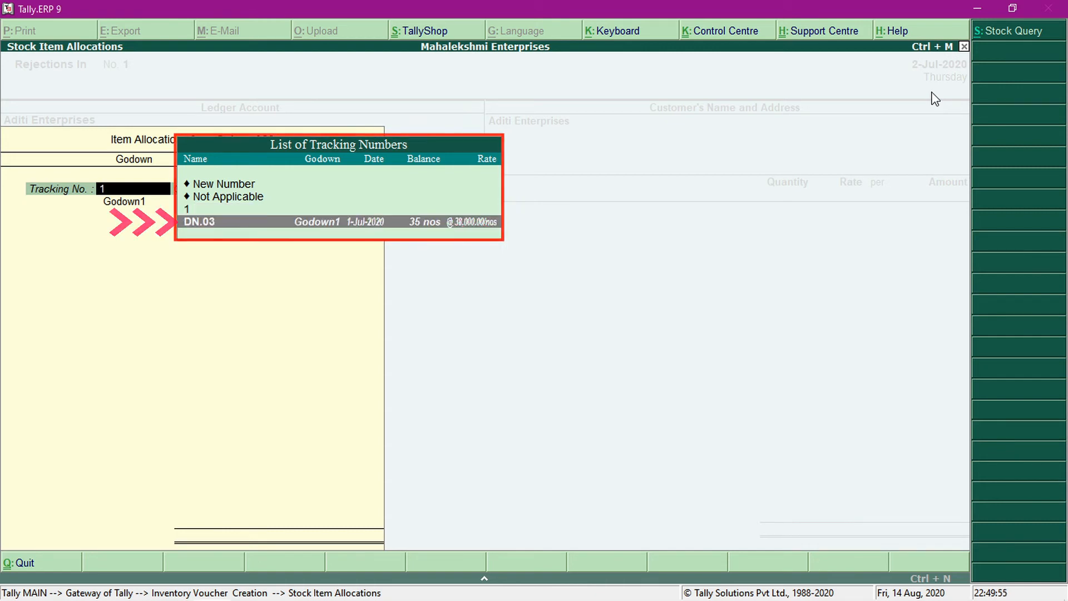
key(Return)
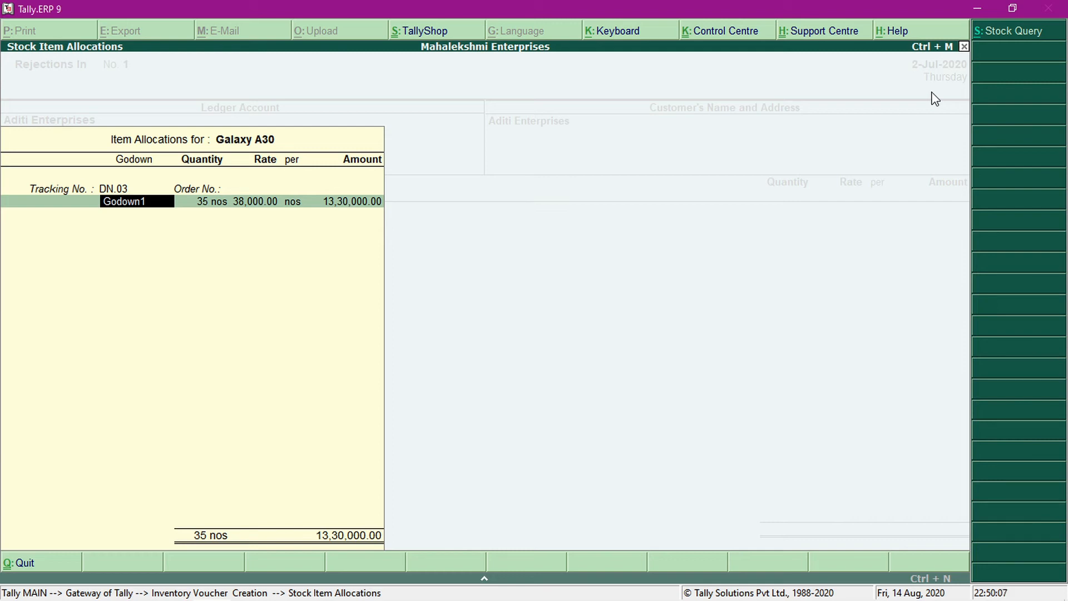
Set the returned quantity of Galaxy A30 in Godown1 to 3 nos and complete the item allocation.
key(Return)
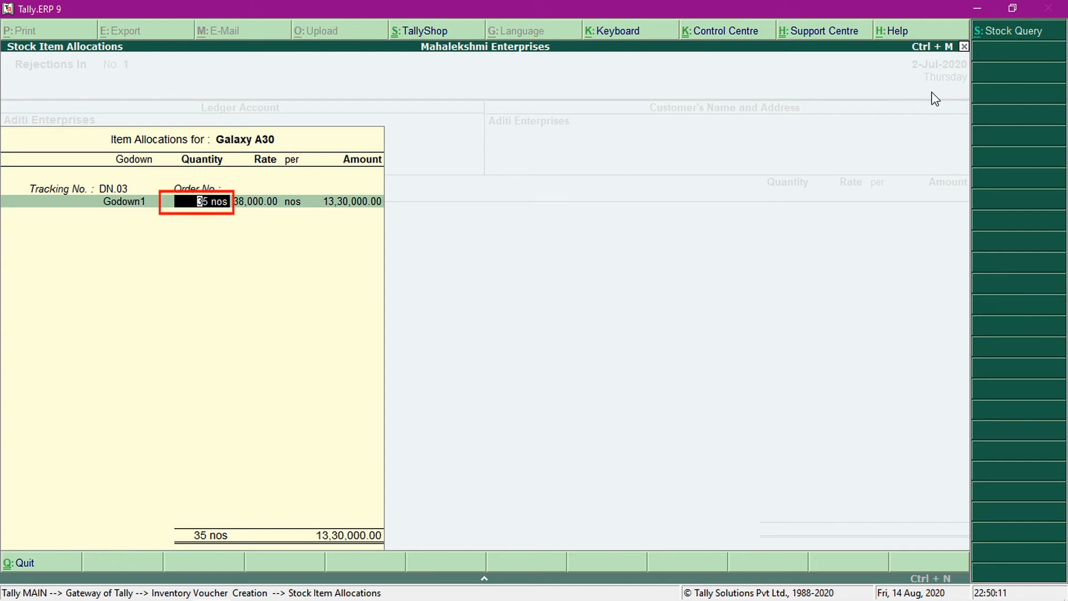
text(3)
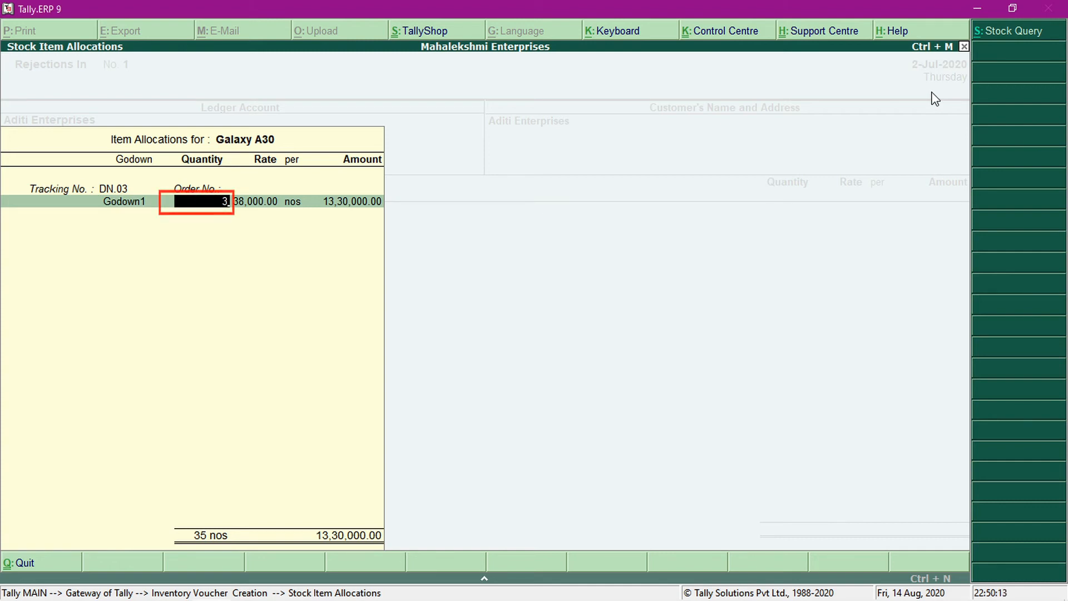
key(Return)
key(Return)
key(Return)
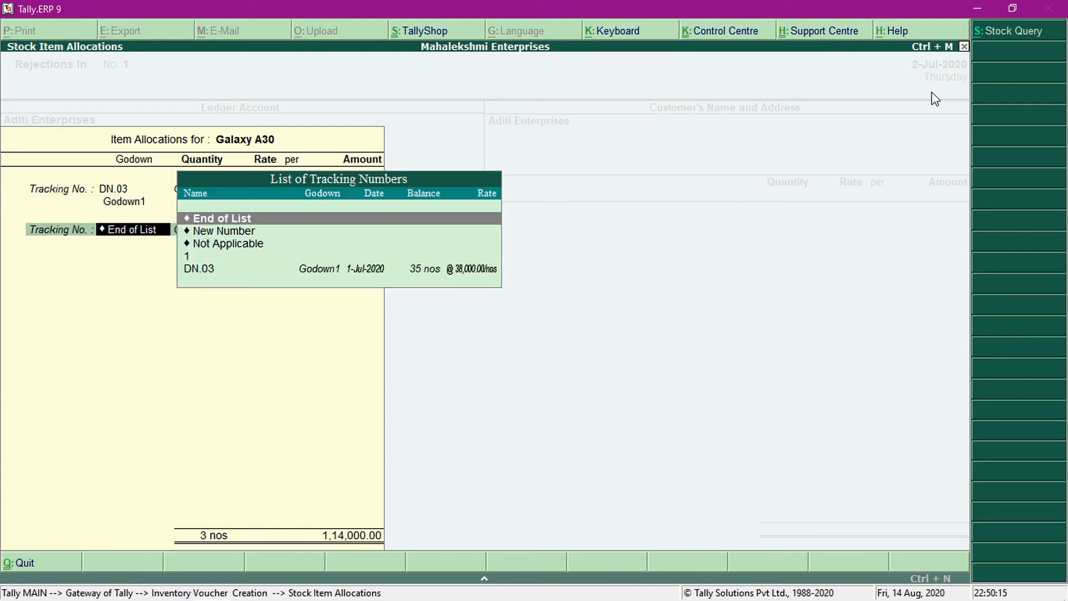
key(Return)
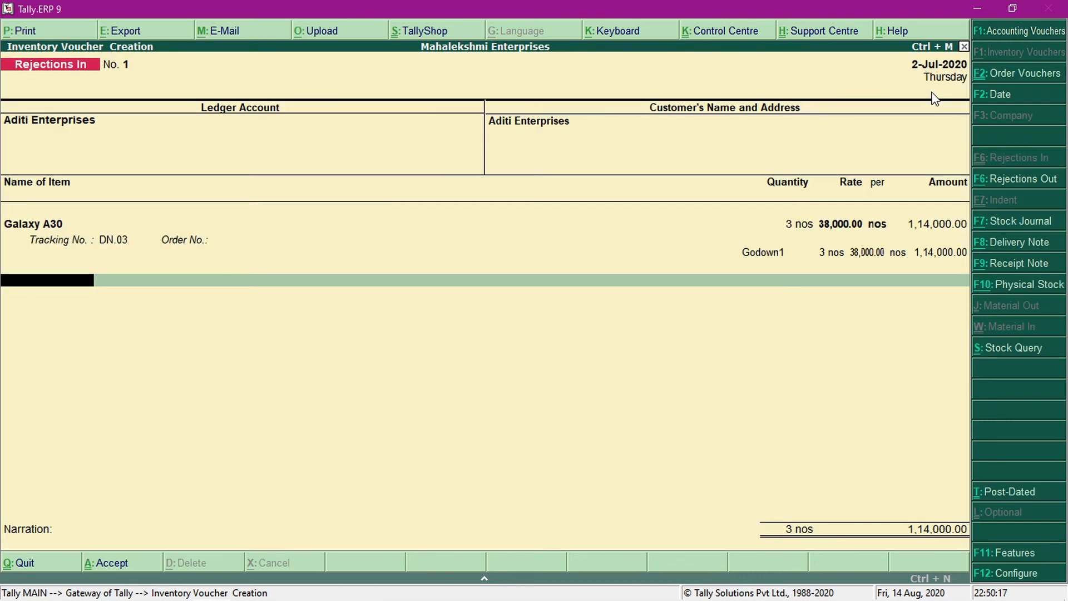
Finish the Rejections In voucher with no further items or narration, save it, and return to the Gateway of Tally.
key(Return)
key(Return)
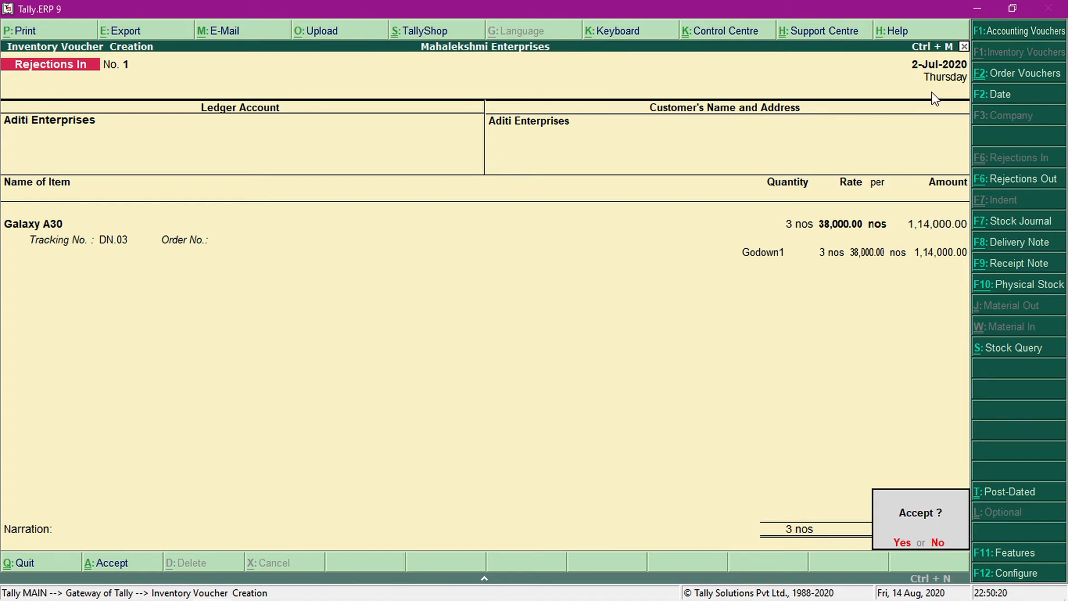
key(Return)
key(Escape)
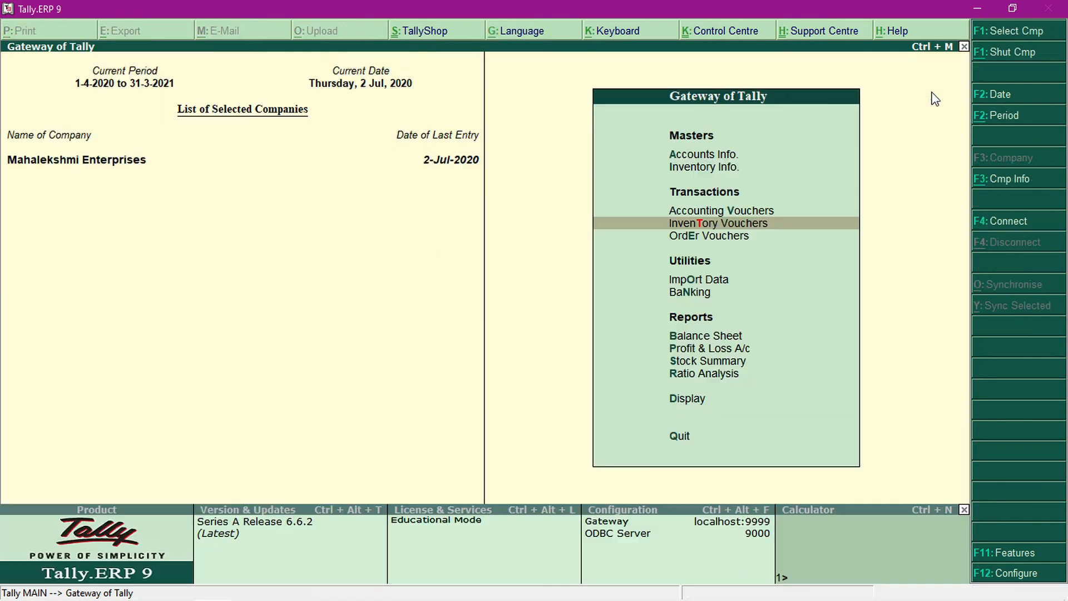
Review the closing stock of the Mobile Phones group in the Stock Summary and return to the Gateway of Tally.
key(s)
key(s)
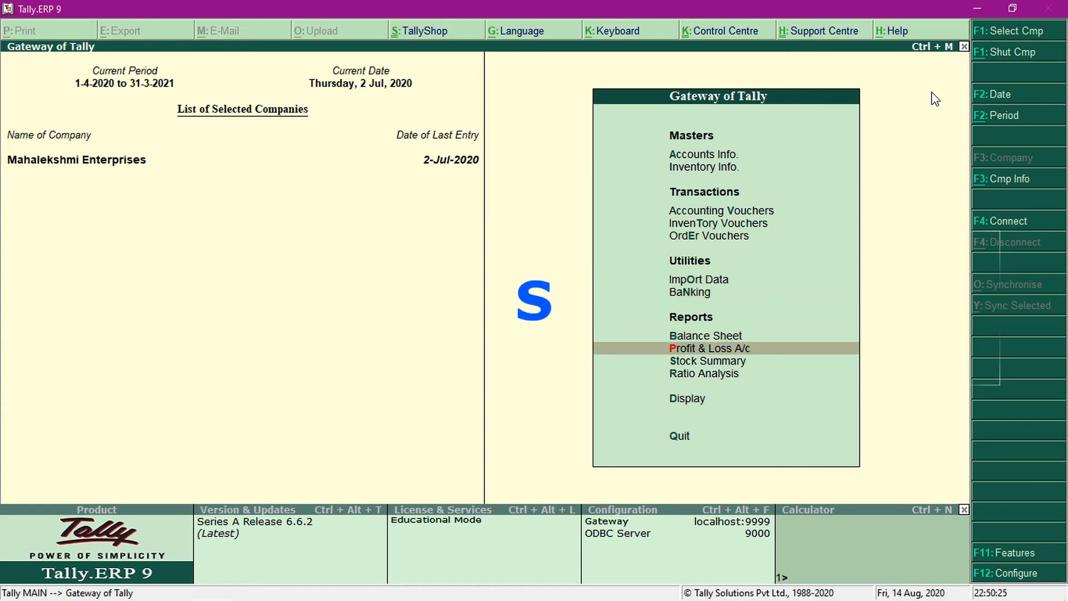
key(s)
key(s)
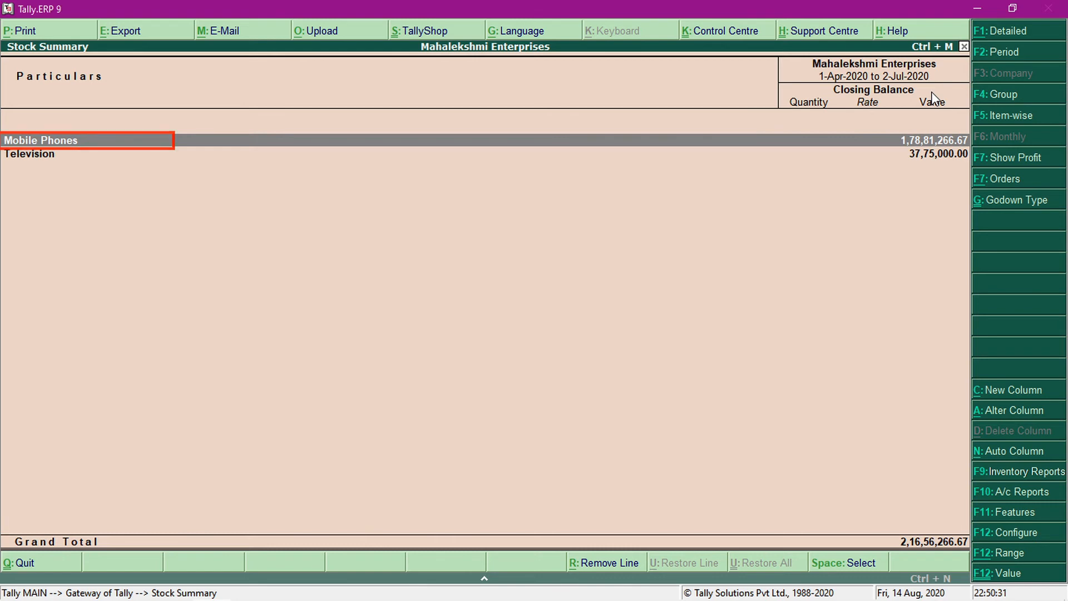
key(Return)
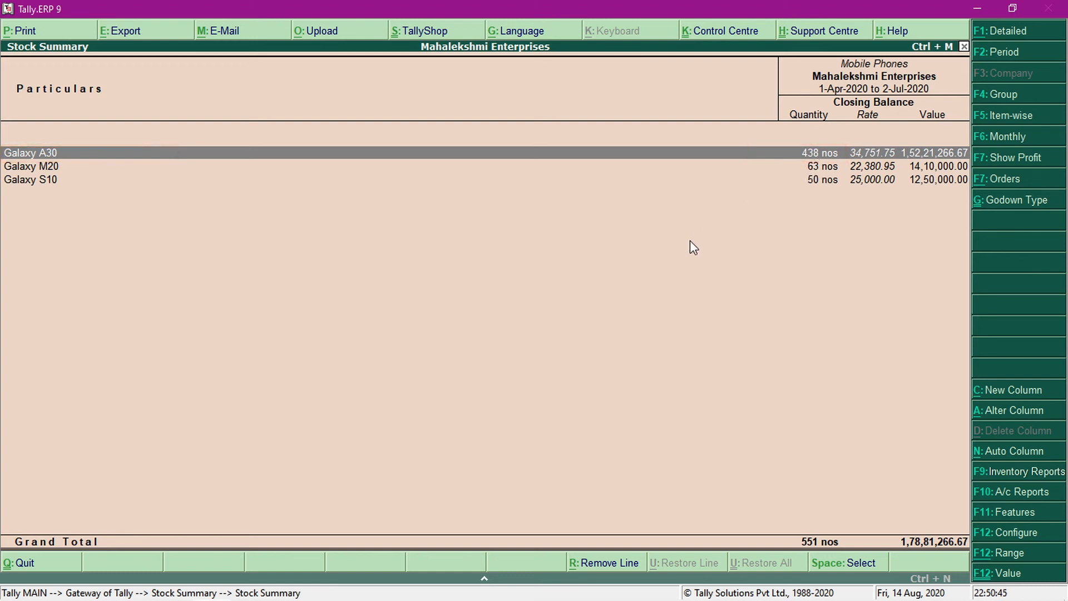
key(Escape)
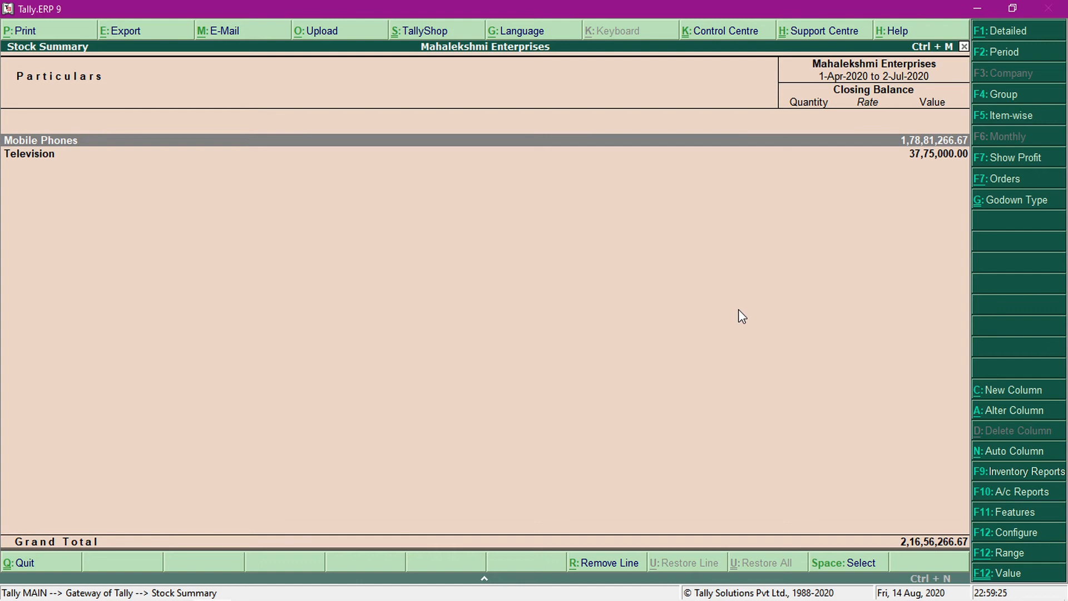
key(Escape)
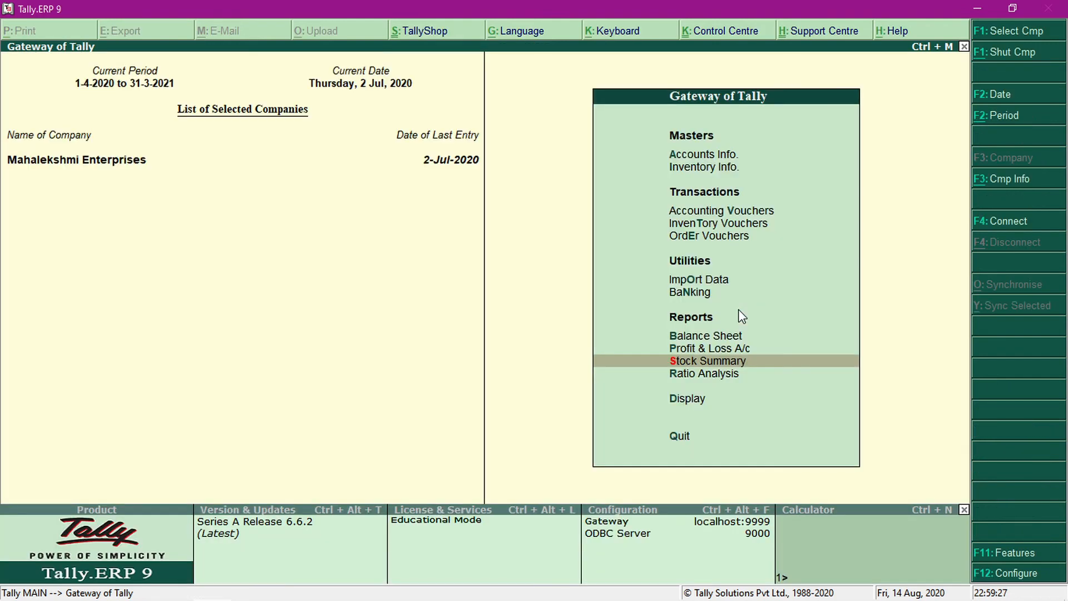
Start a Purchase accounting voucher and set its date to 2-7-2020.
key(Up)
key(Up)
key(Up)
key(Up)
key(Up)
key(Up)
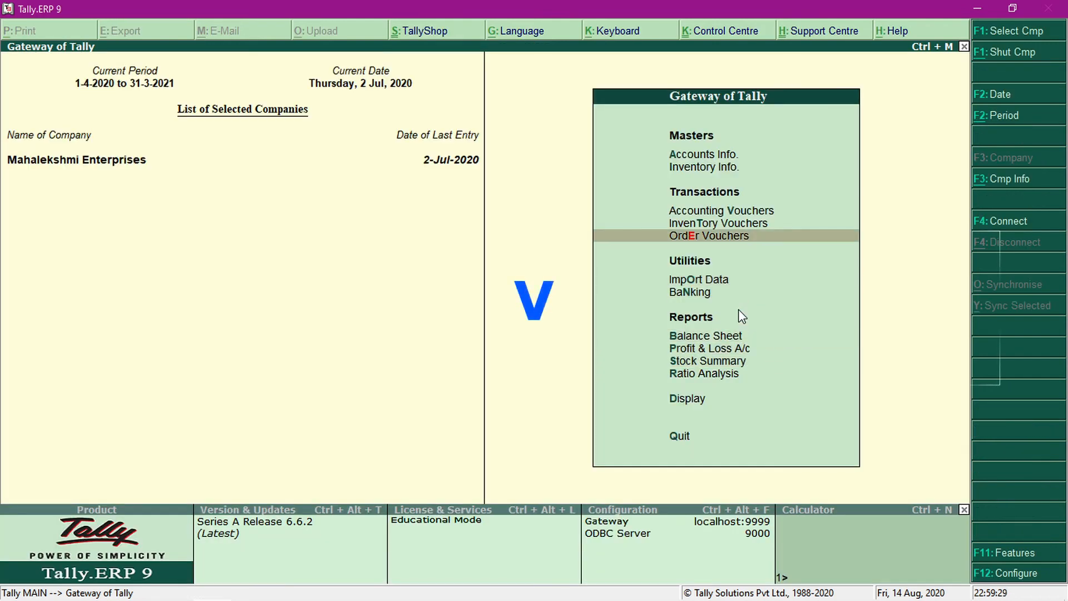
key(v)
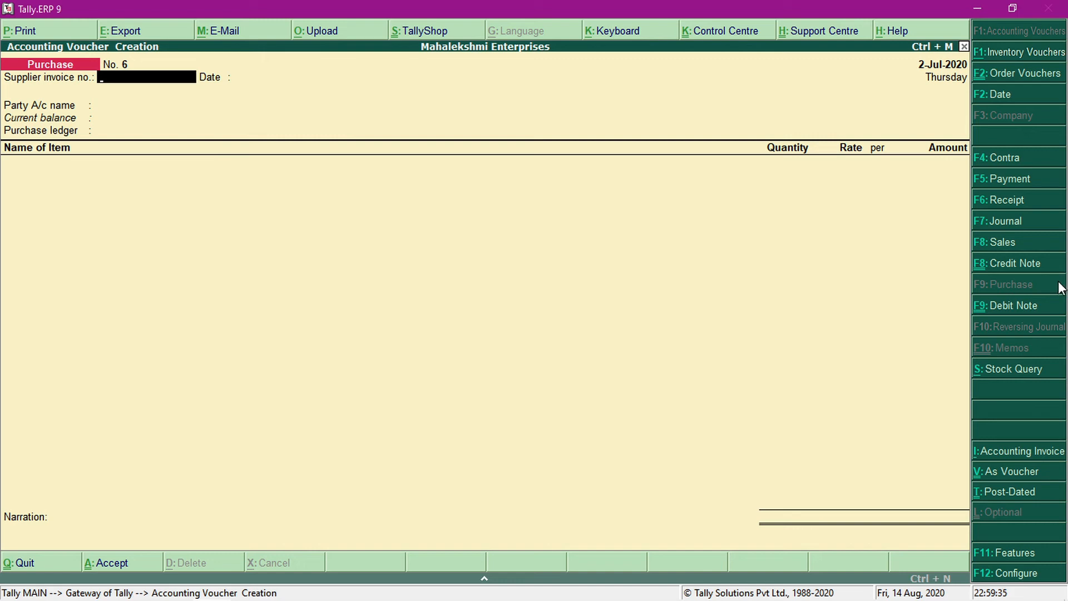
key(F9)
key(F2)
text(2)
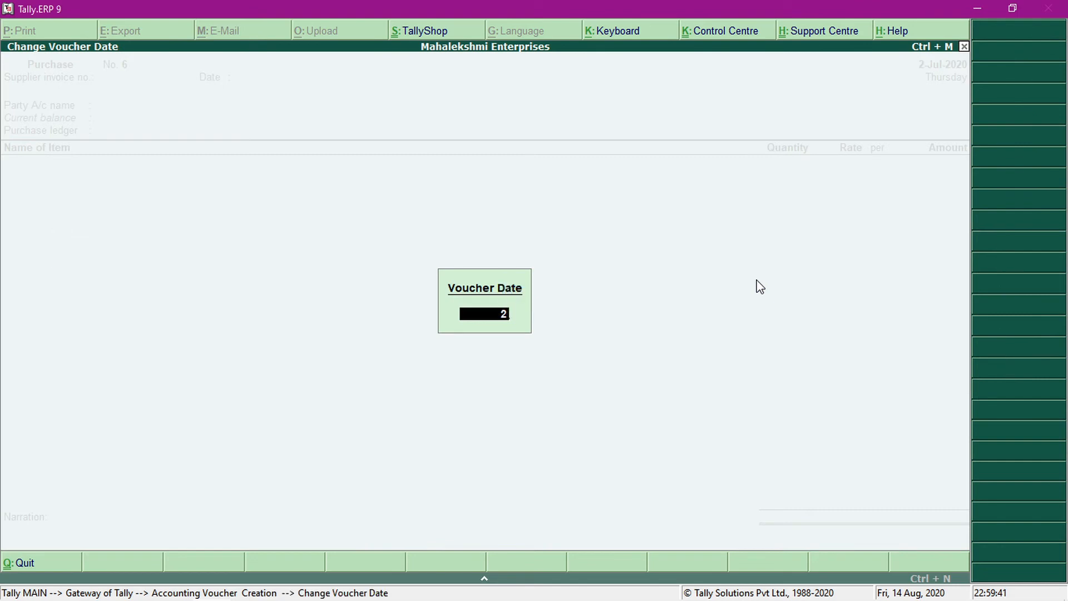
text(-7-2020)
key(Return)
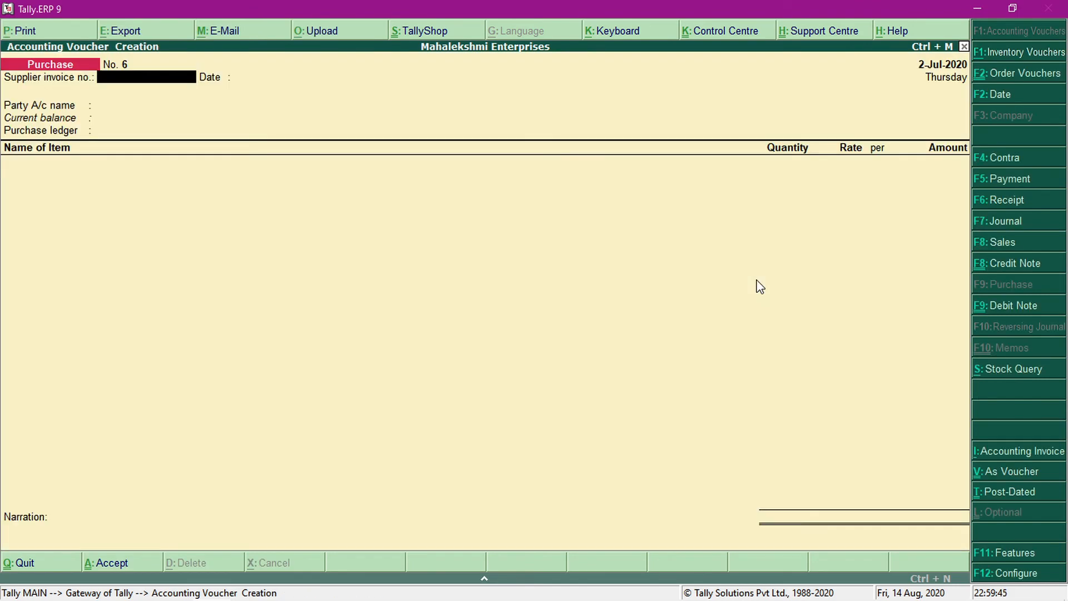
Enter supplier invoice number 96 dated 2-Jul-2020 and select Focus Enterprises as the party account.
text(96)
key(Return)
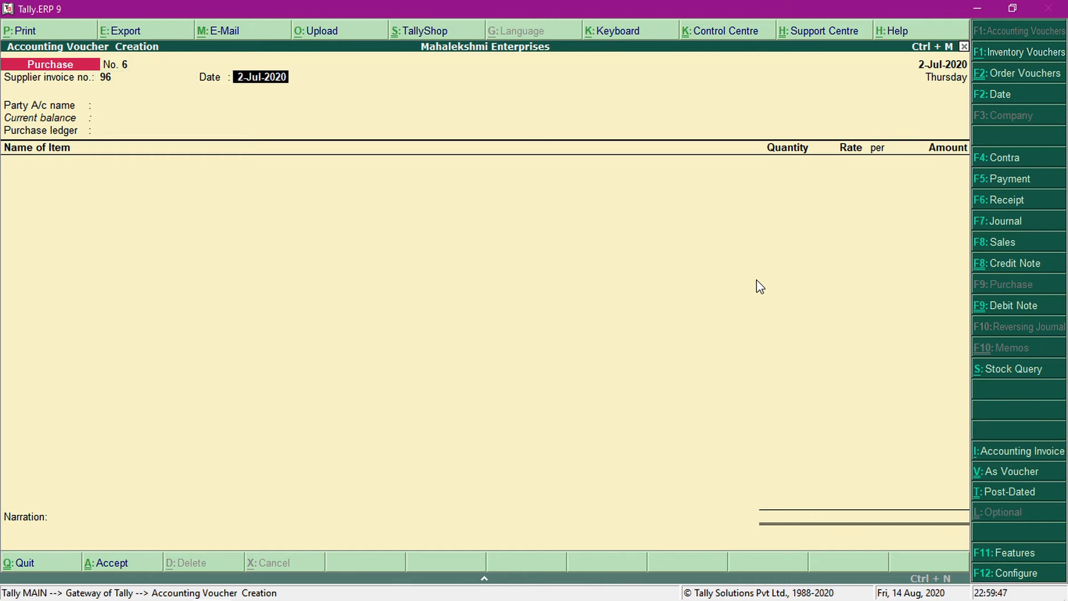
key(Return)
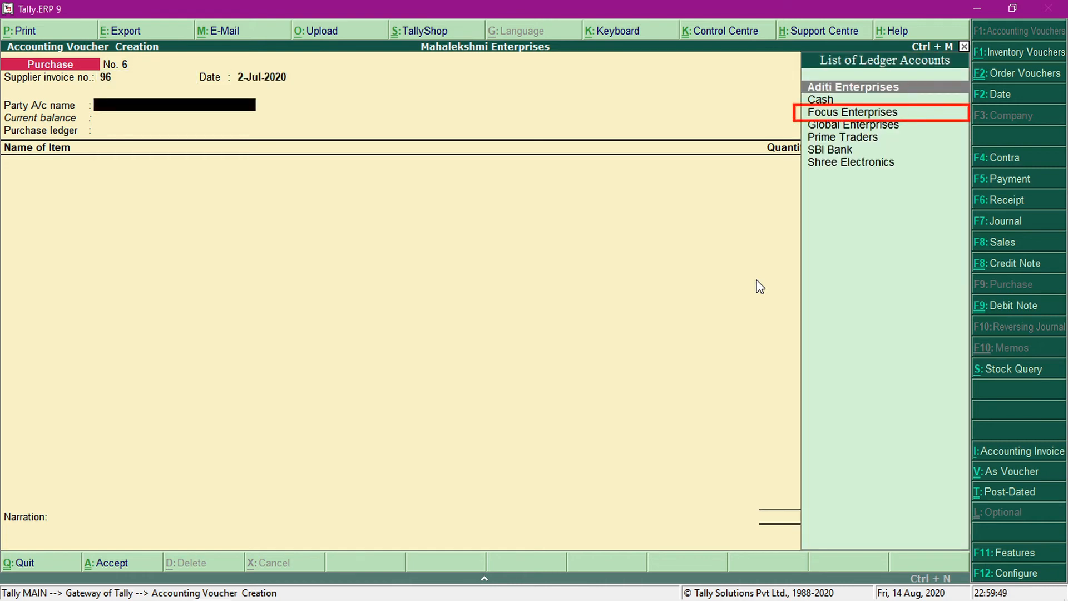
key(Down)
key(Down)
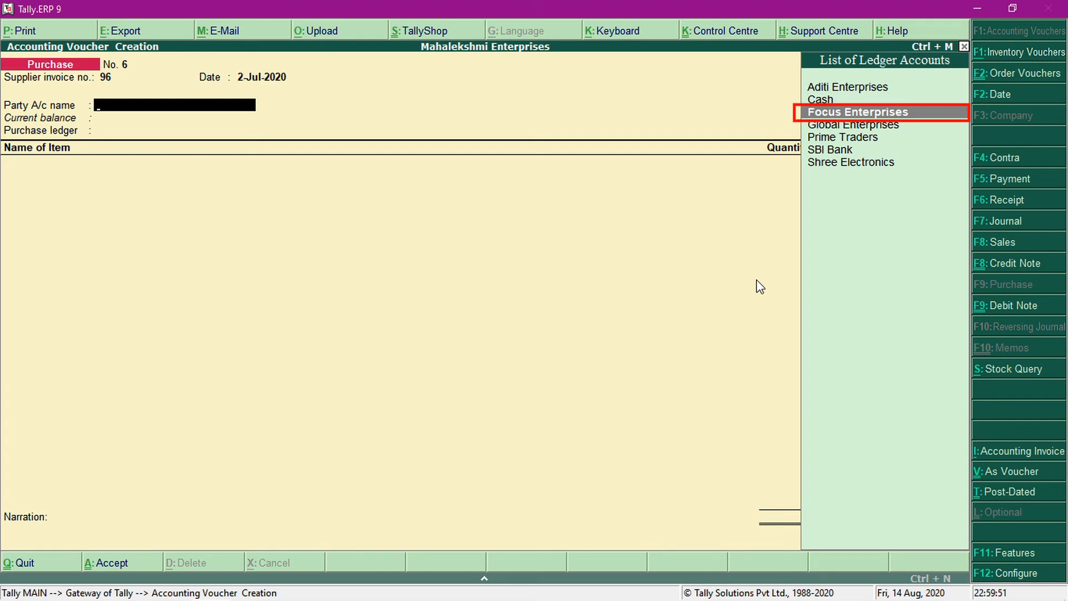
key(Return)
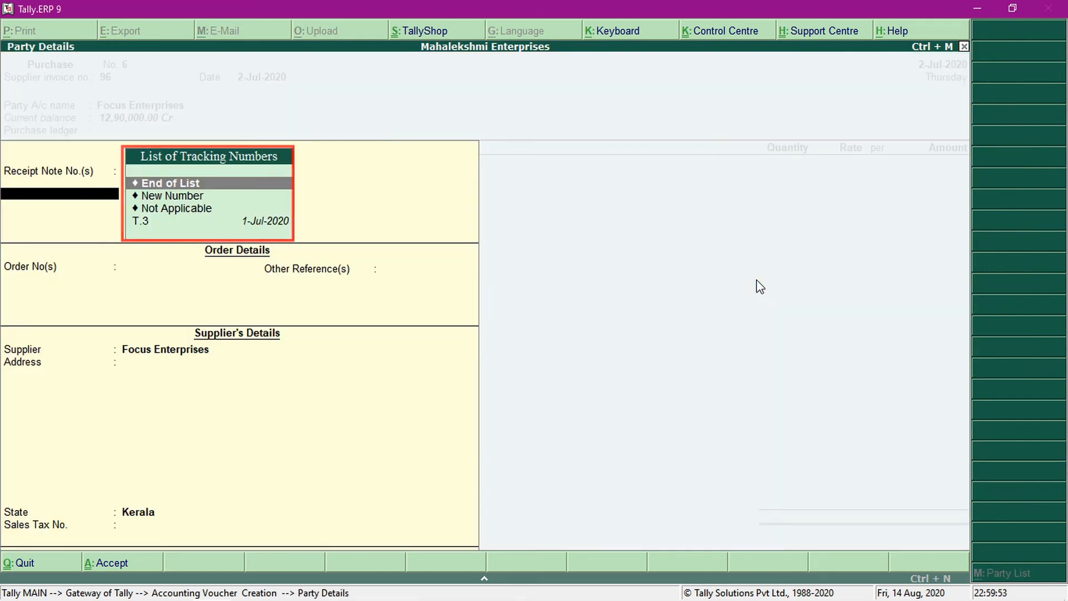
Link receipt note T.3 to the purchase and accept the supplier's party details.
key(Down)
key(Down)
key(Down)
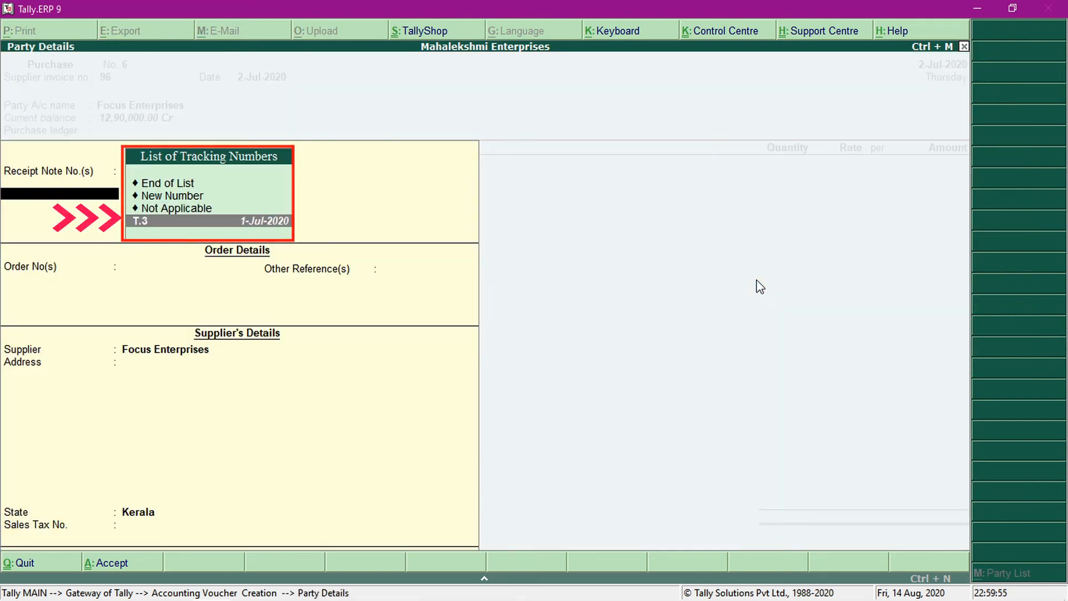
key(Return)
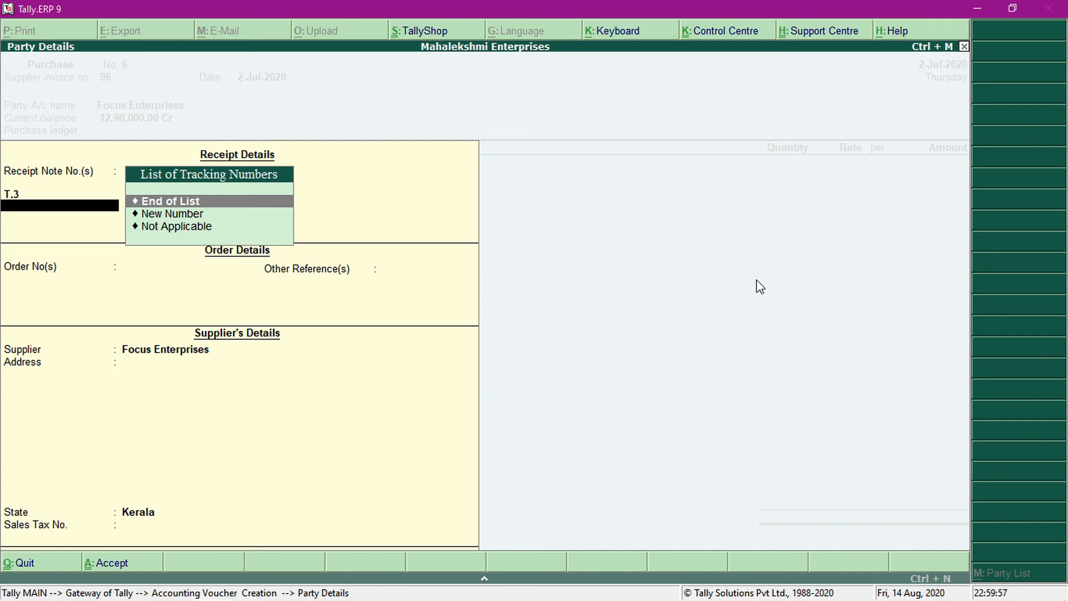
key(Return)
key(Return)
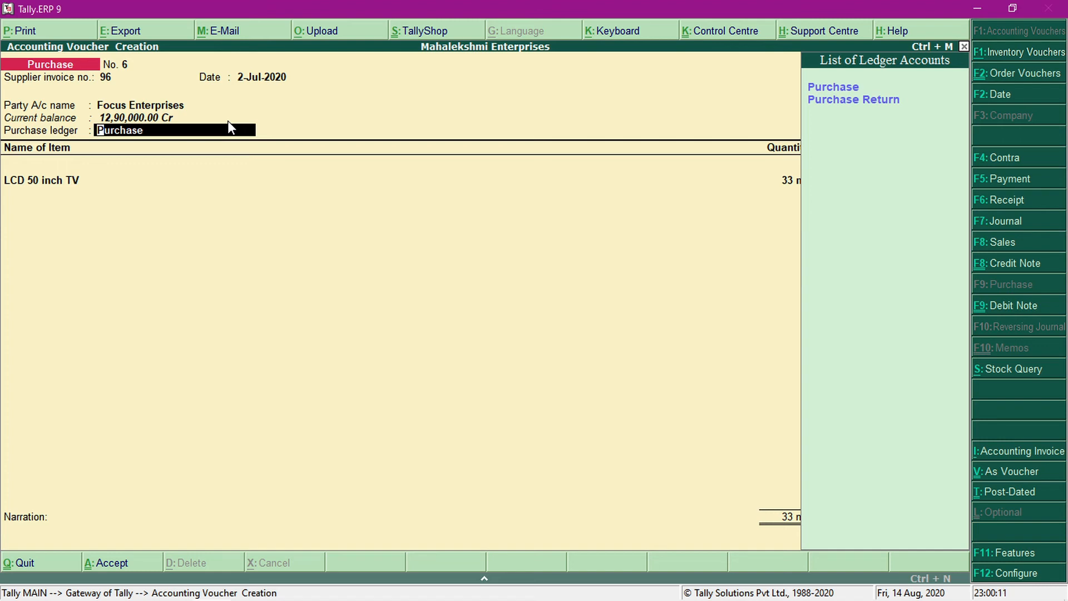
Use the Purchase ledger and keep the LCD 50 inch TV allocation under tracking number T.3 in Godown2 at 33 nos.
key(Return)
key(Return)
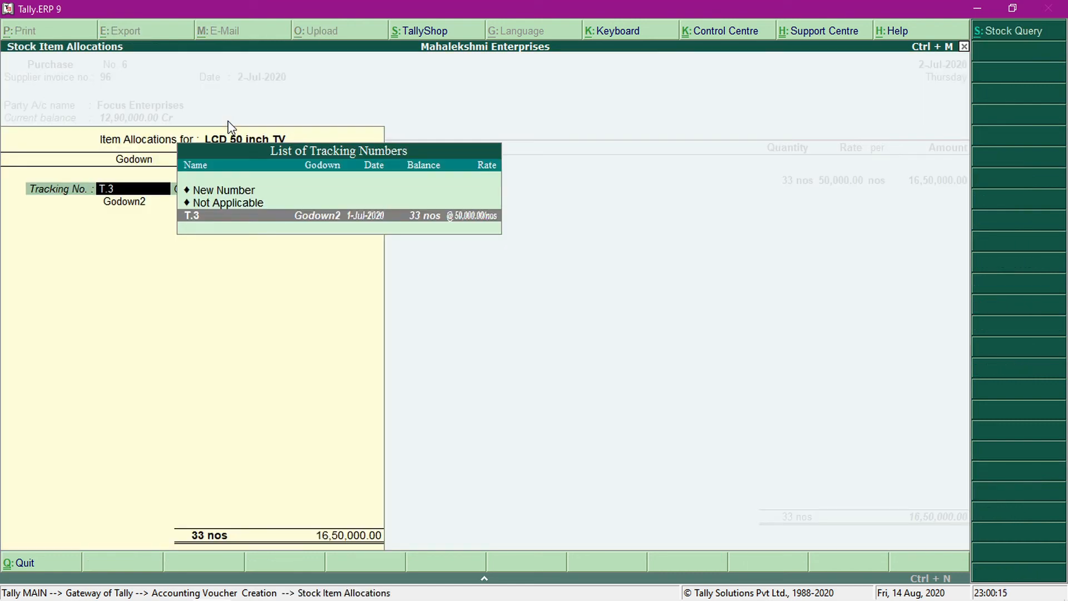
key(Return)
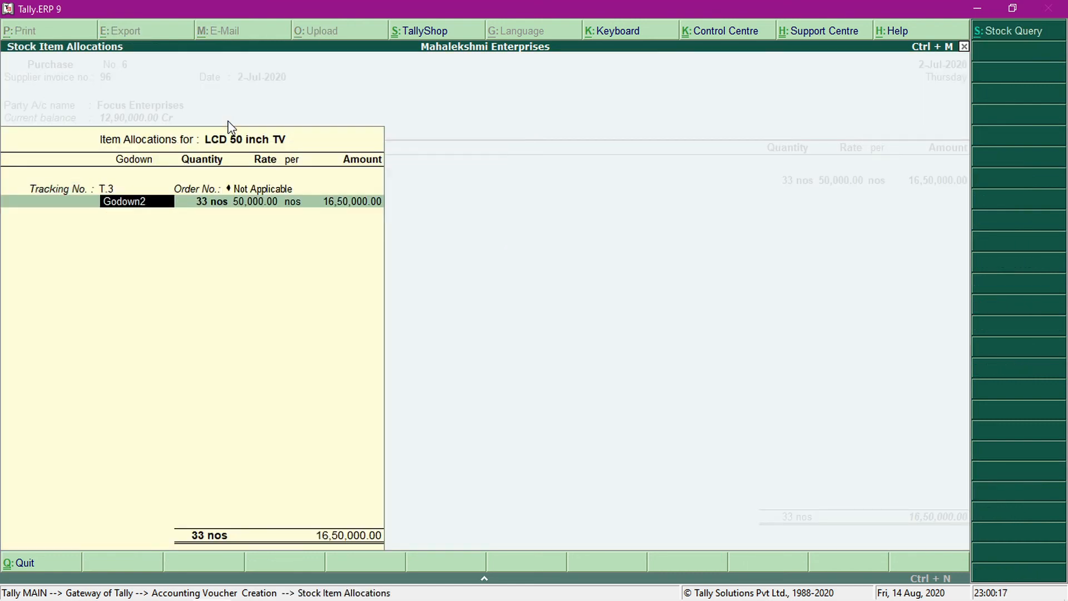
key(Return)
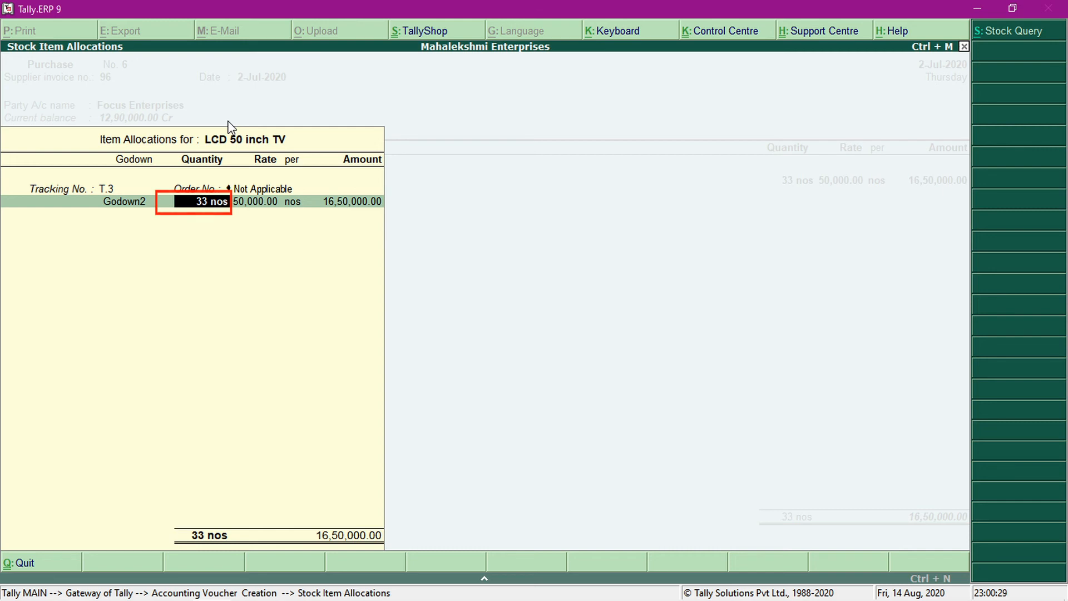
key(Return)
key(Return)
key(Return)
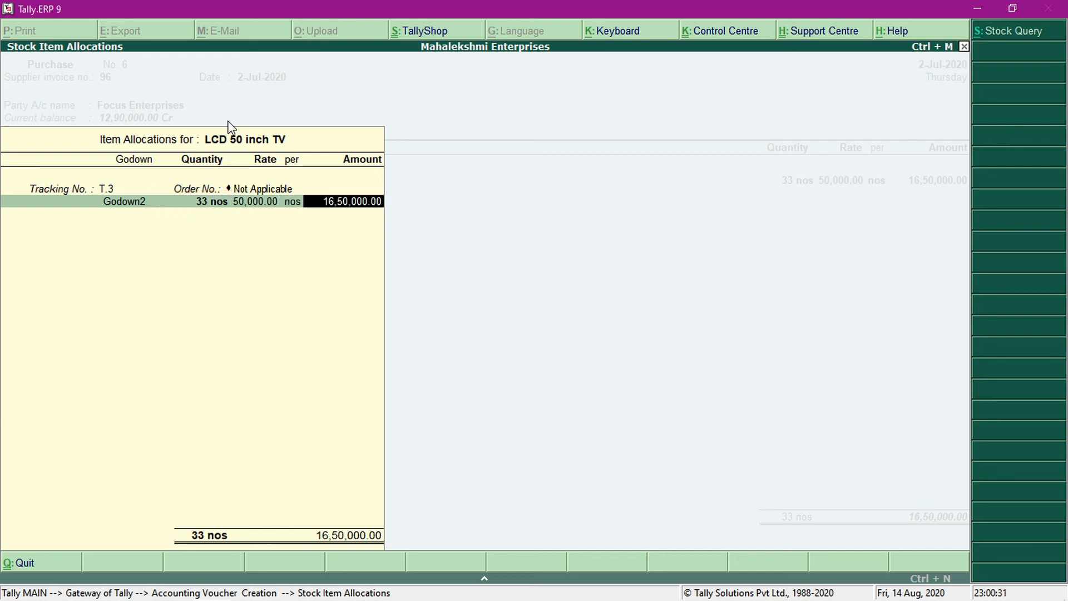
Complete the LCD 50 inch TV allocation and save the purchase voucher without further items or a narration.
key(Return)
key(Return)
key(Return)
key(Return)
key(Return)
key(Return)
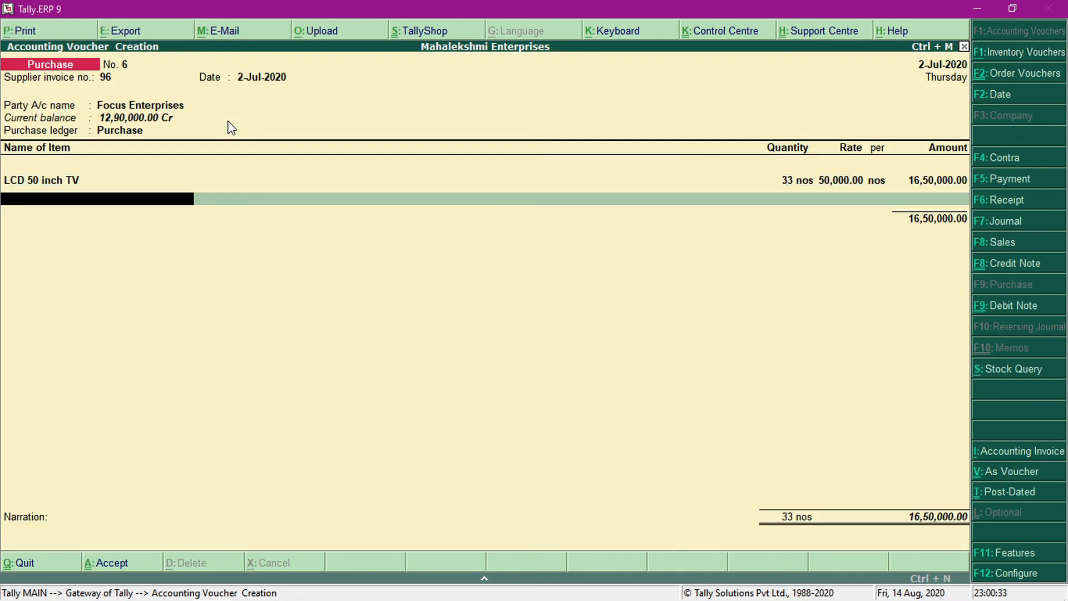
key(Return)
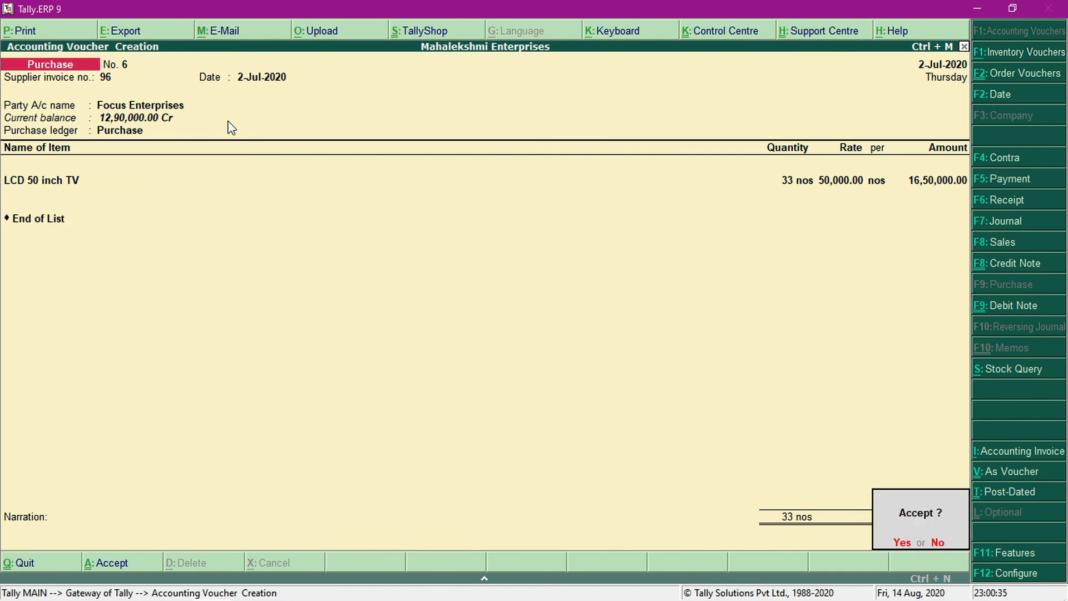
key(Return)
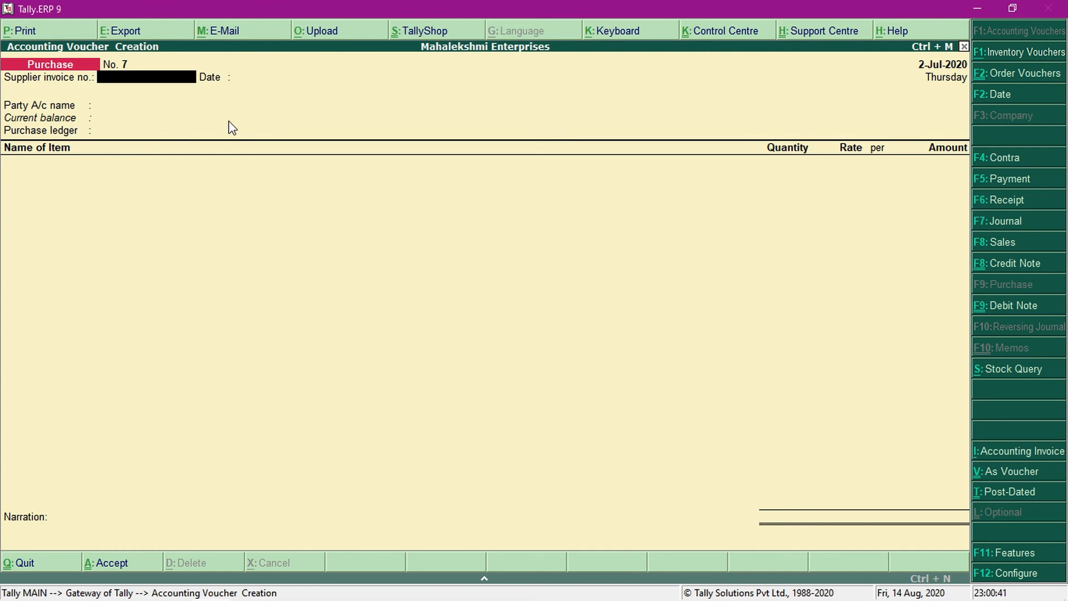
Start a Sales voucher dated 2-Jul-2020 and enter reference number 63.
click(998, 244)
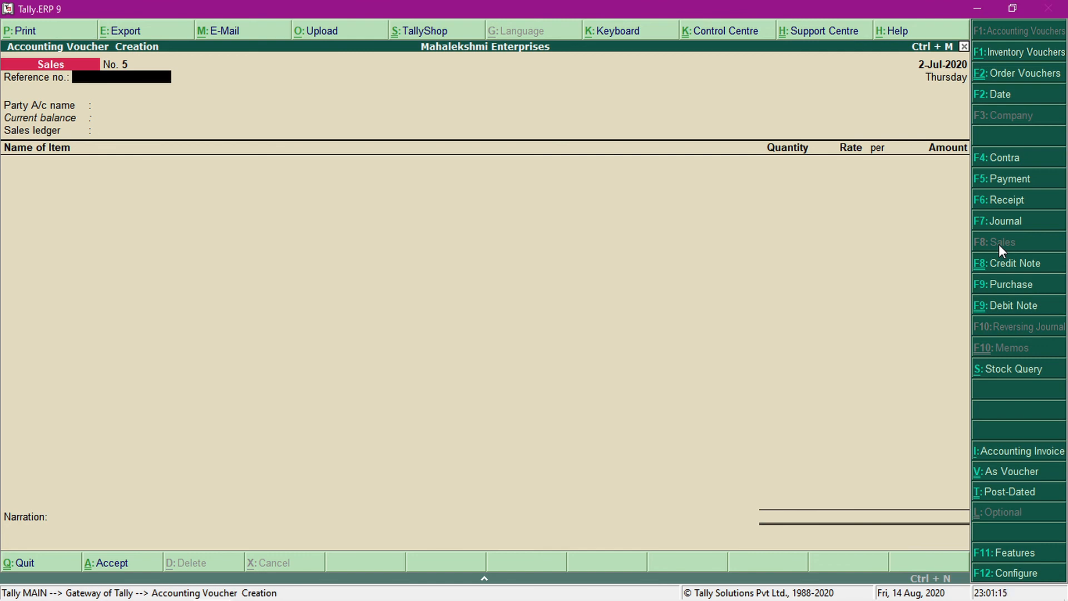
key(F8)
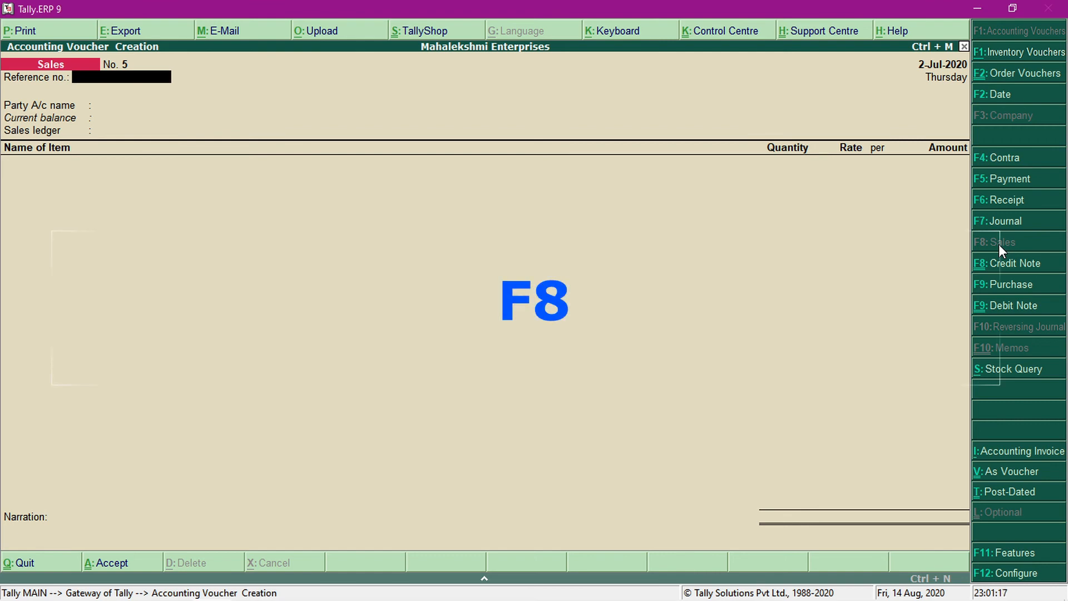
key(F2)
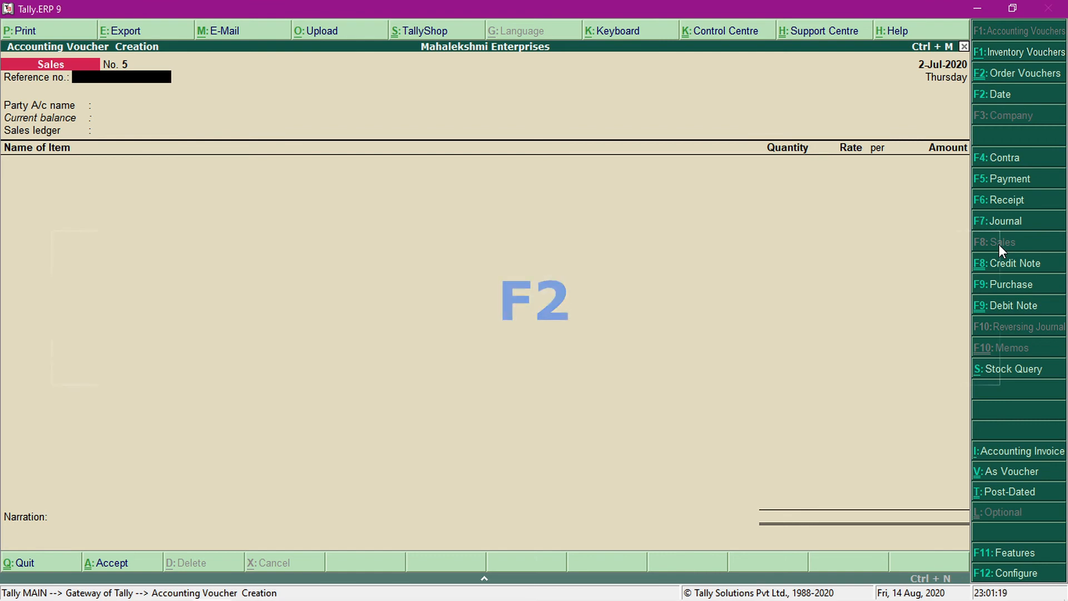
text(63)
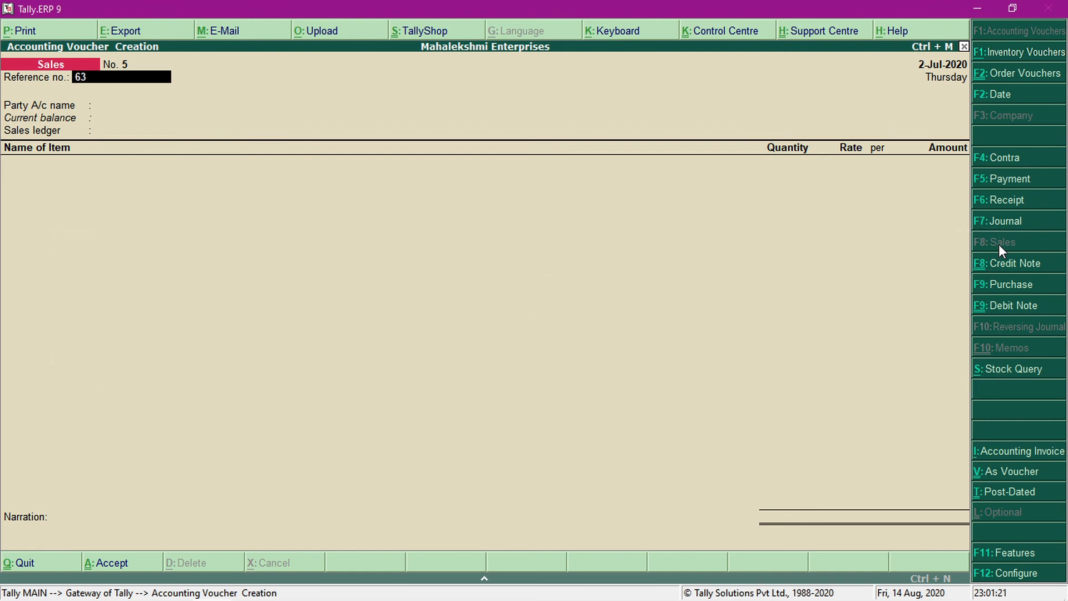
key(Return)
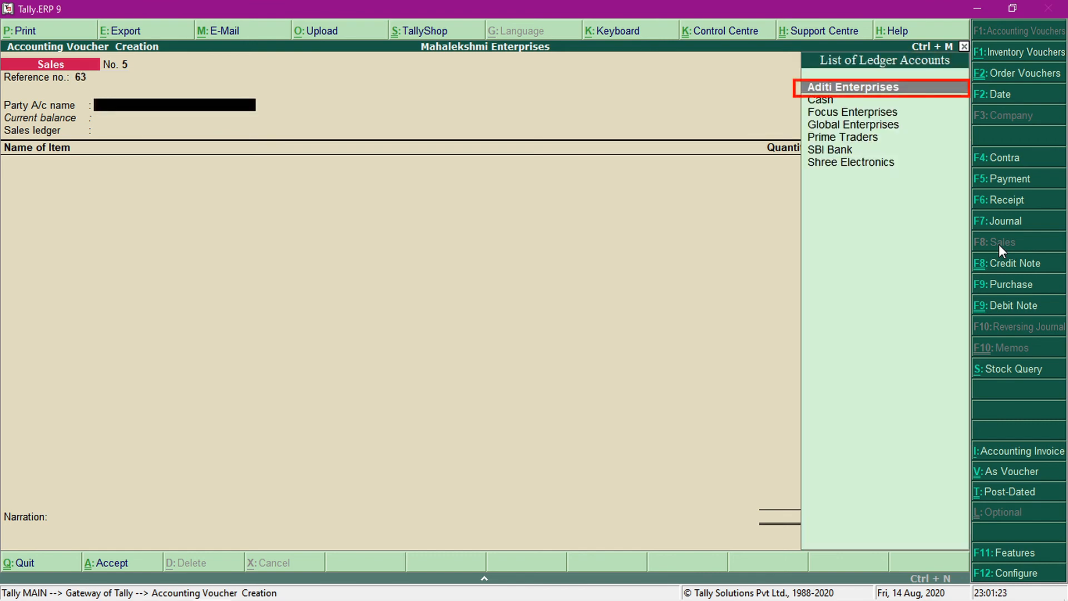
Select Aditi Enterprises as the party, link delivery note DN.03, and accept the party details.
key(Return)
key(Down)
key(Down)
key(Down)
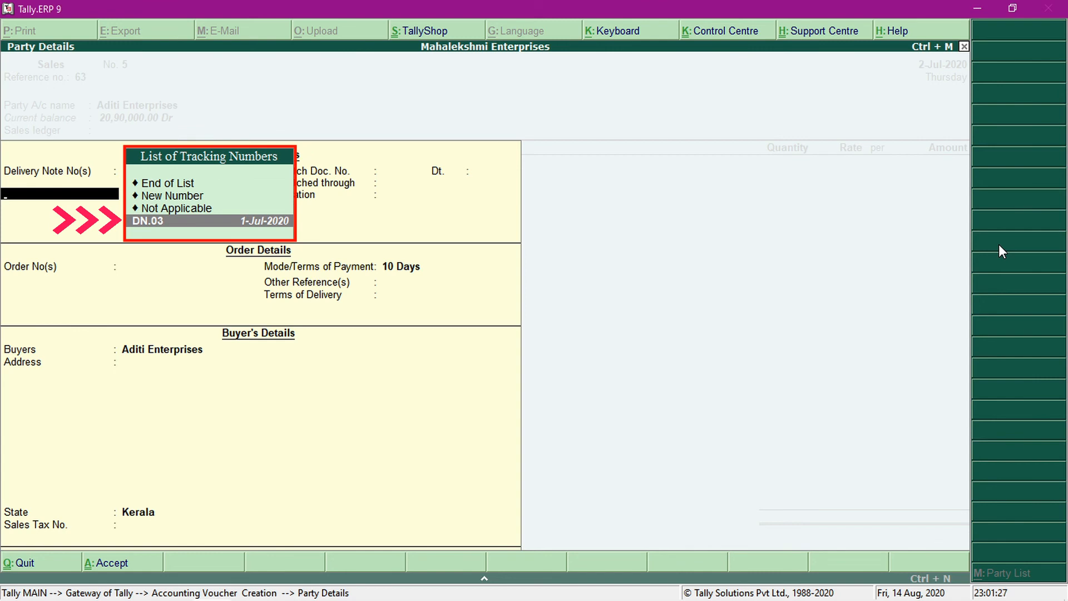
key(Return)
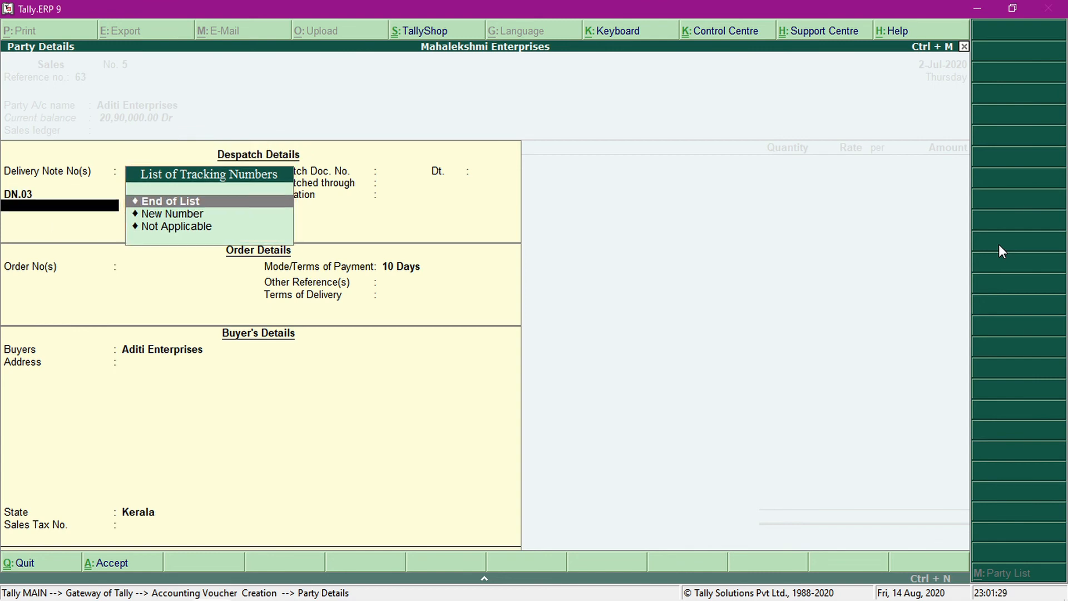
key(Return)
key(ctrl+a)
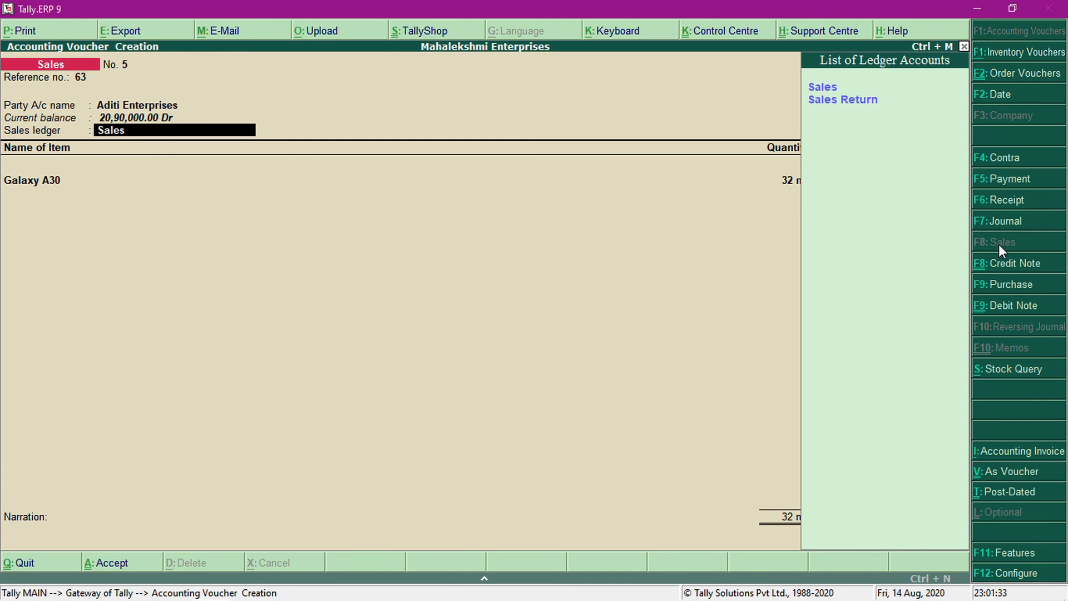
Use the Sales ledger and keep the Galaxy A30 allocation under tracking number DN.03 in Godown1 at 32 nos and rate 38,000.00, without further allocations.
key(Return)
key(Return)
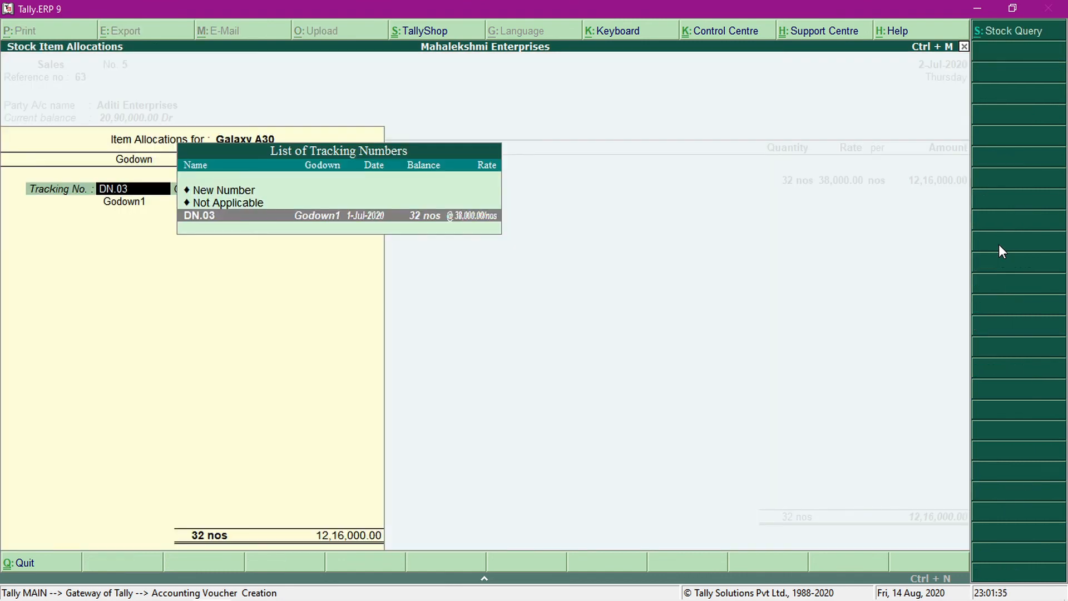
key(Return)
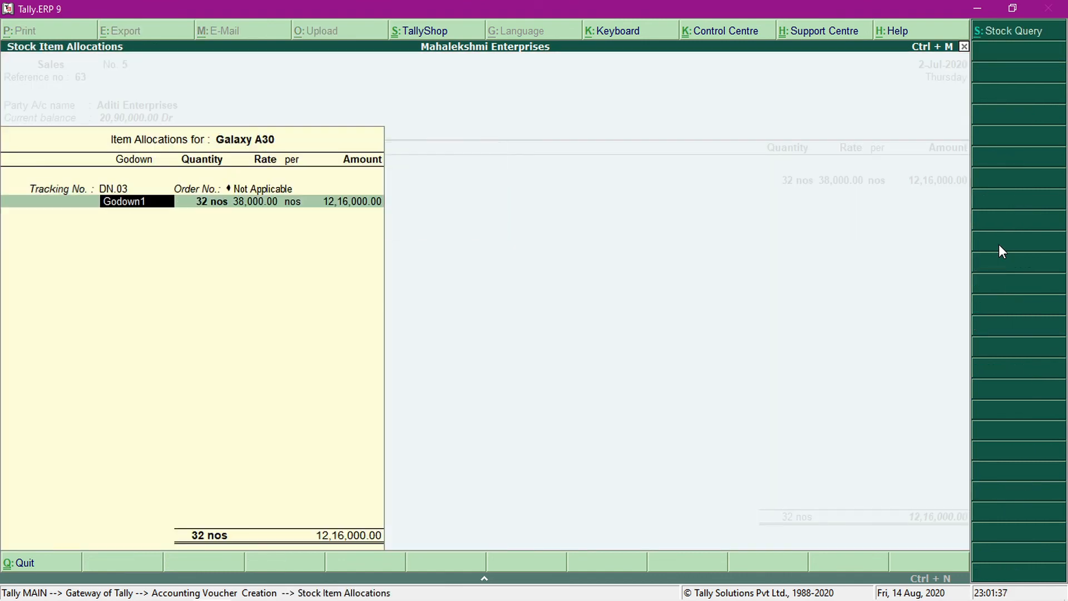
key(Return)
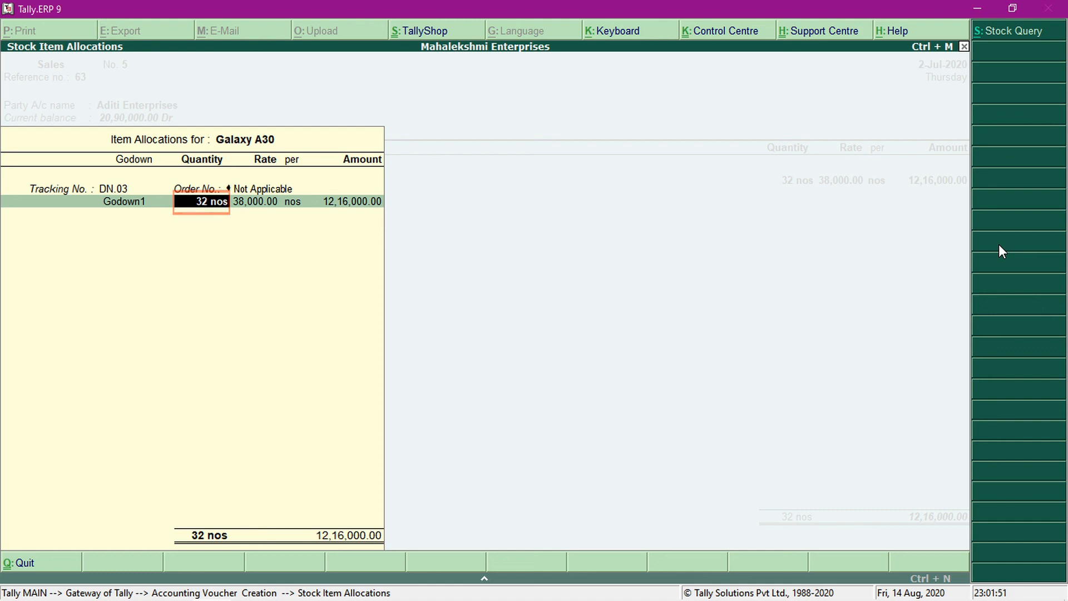
key(Return)
key(Return)
key(Return)
key(Return)
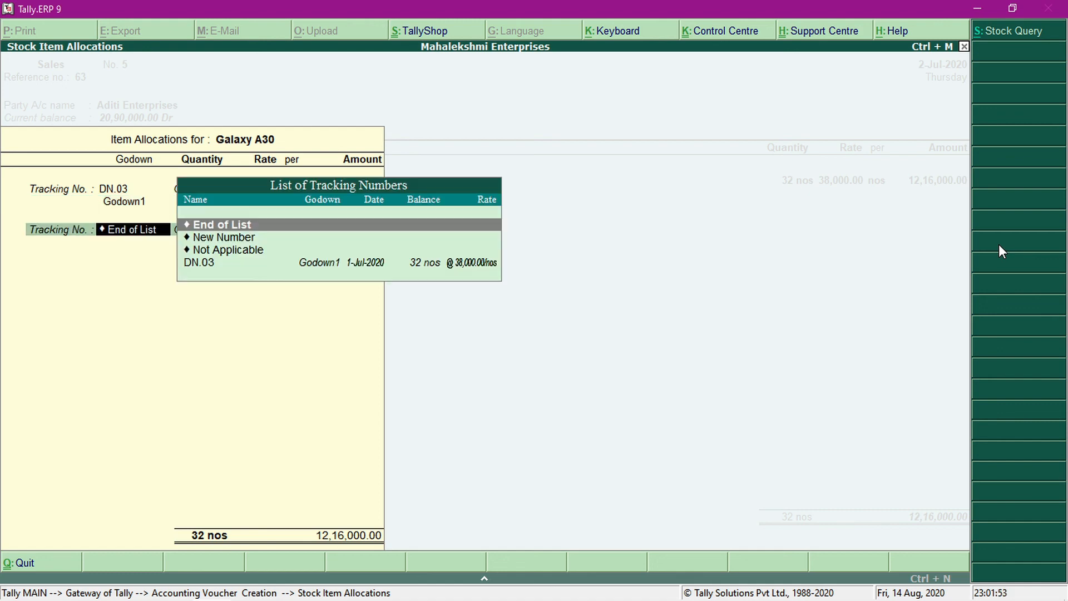
key(Return)
key(Return)
key(Return)
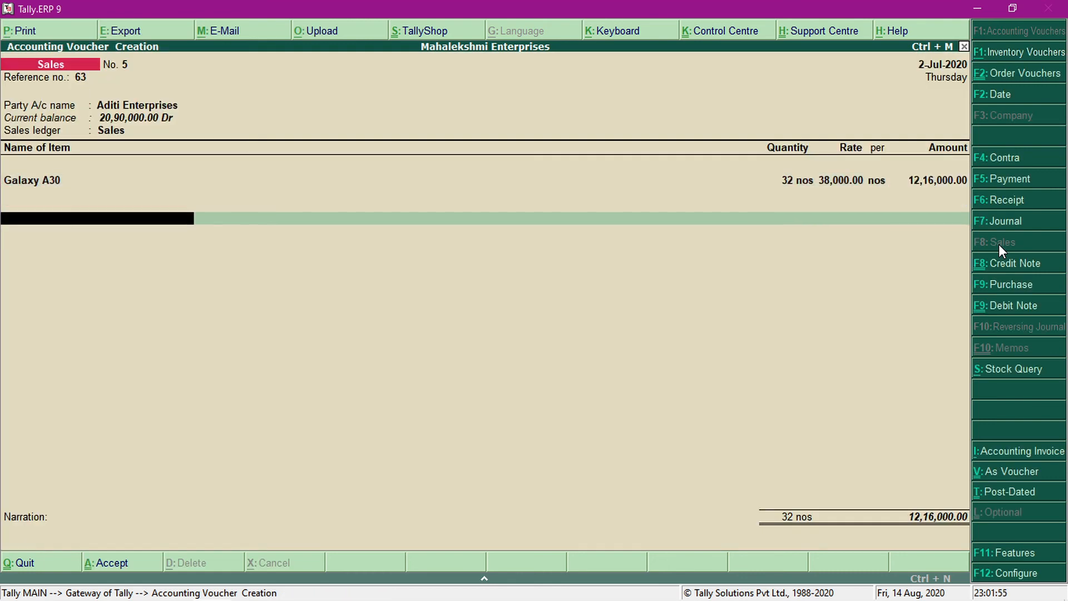
End the item list, keep the Aditi Enterprises bill as a New Ref with 10 days' credit, and save the sales voucher without a narration.
key(Return)
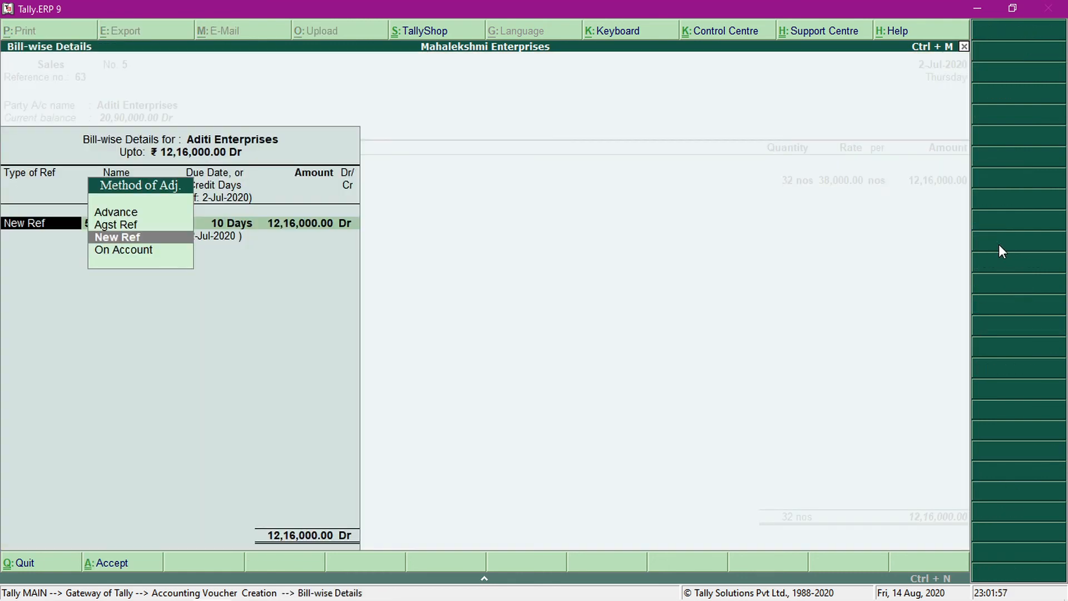
key(Return)
key(Return)
key(Return)
key(Return)
key(Return)
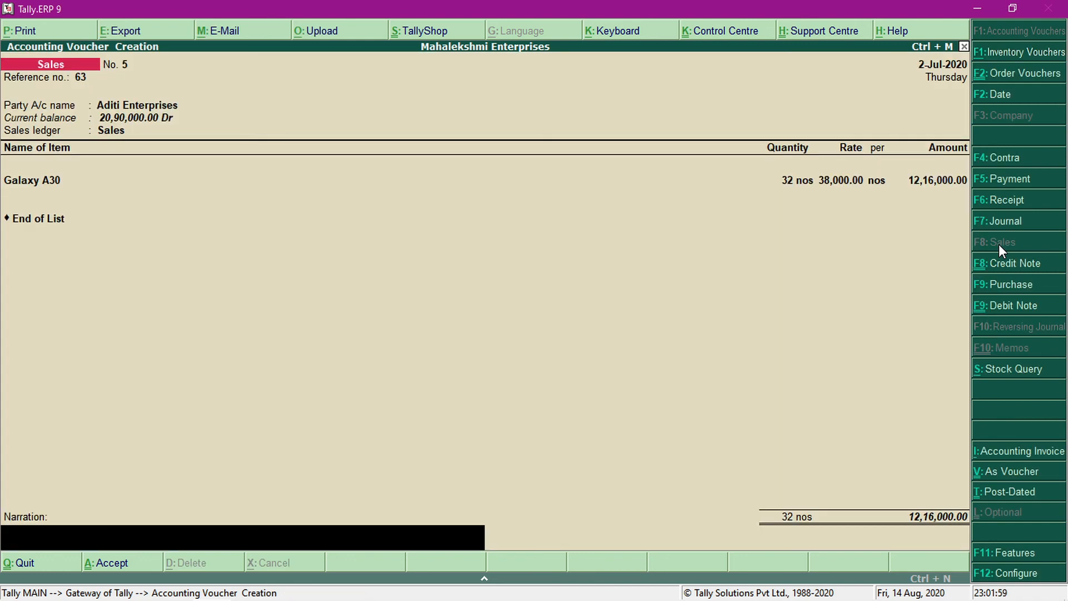
key(Return)
key(Return)
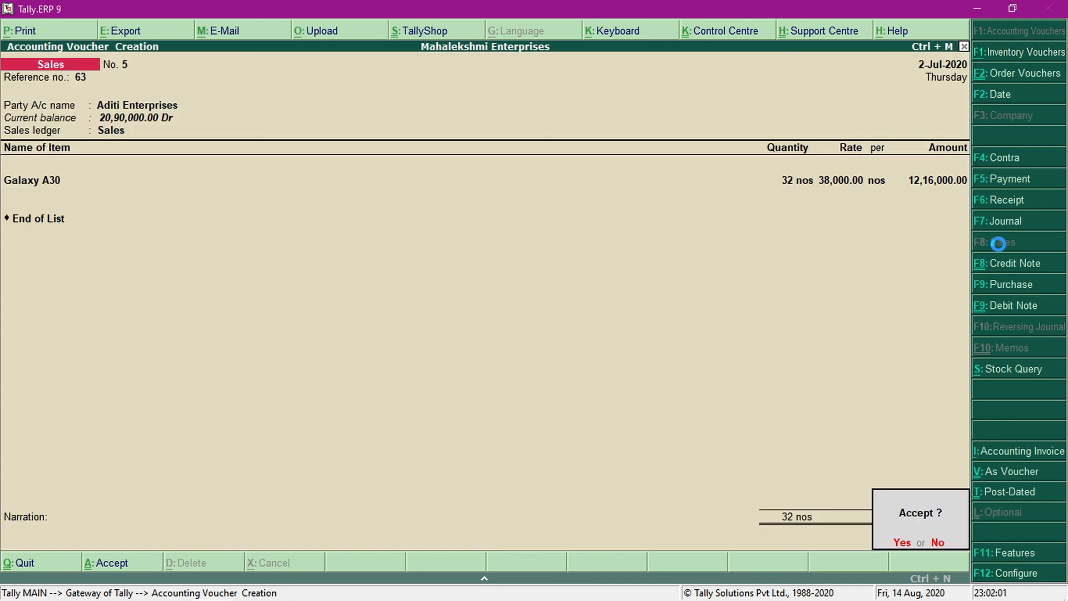